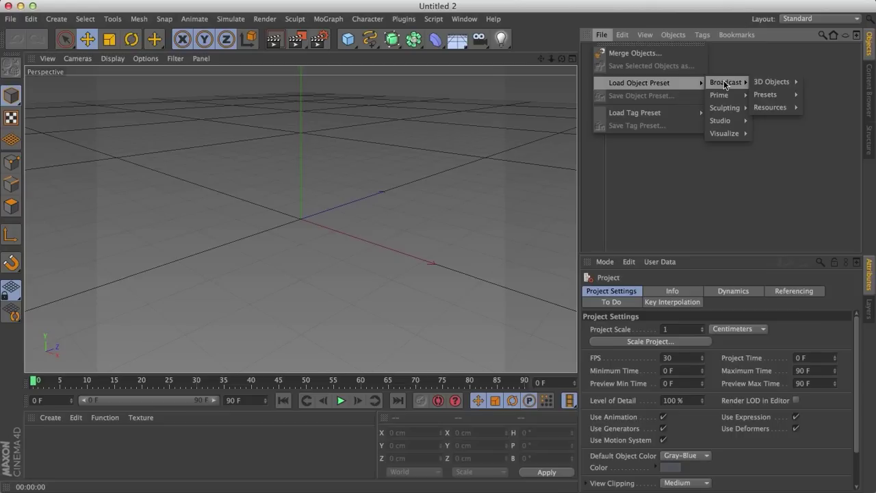
{"action": "mouse_move", "coordinate": [739, 121]}
{"action": "mouse_move", "coordinate": [816, 121]}
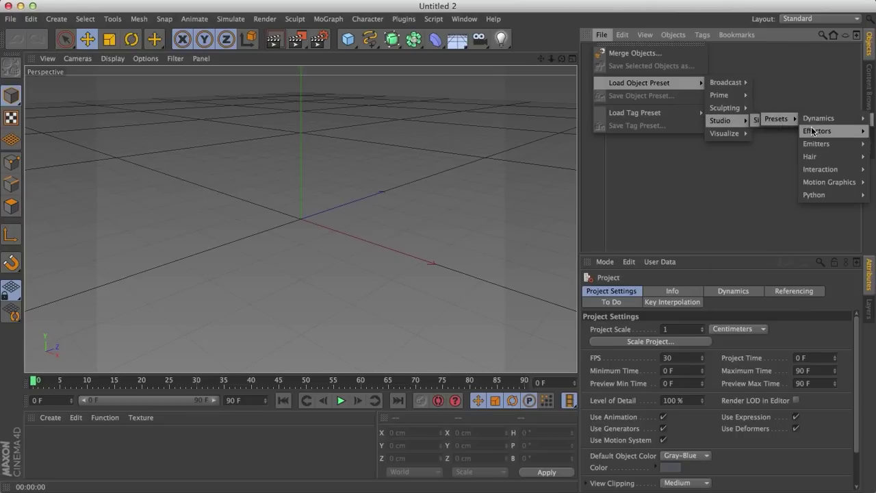
{"action": "mouse_move", "coordinate": [811, 146]}
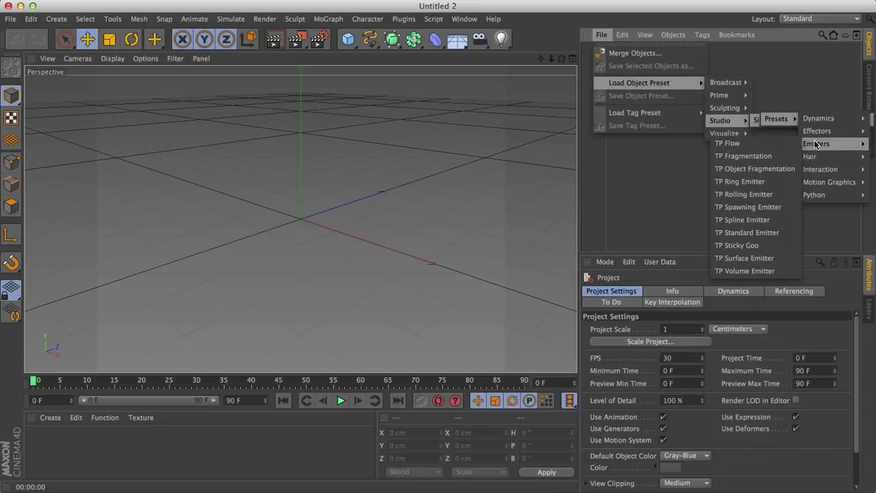
{"action": "left_click", "coordinate": [656, 169]}
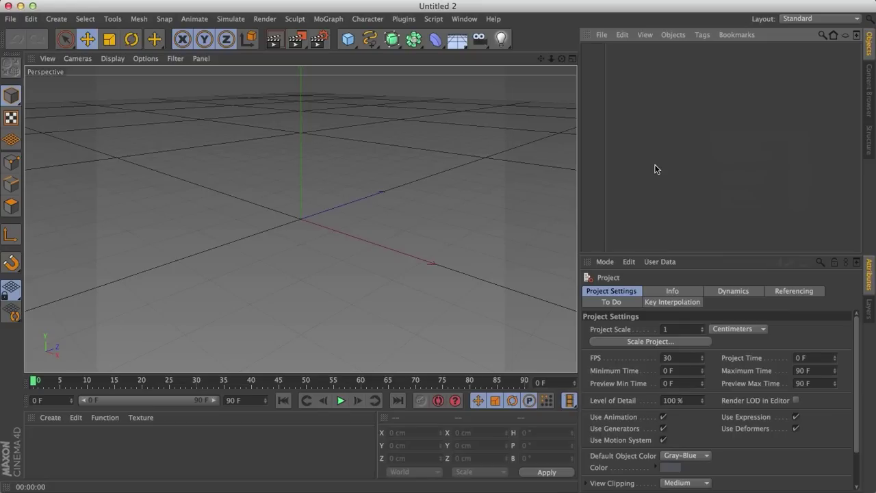
- Add a cube to the scene and attach an XPresso tag to it
{"action": "left_click", "coordinate": [348, 39]}
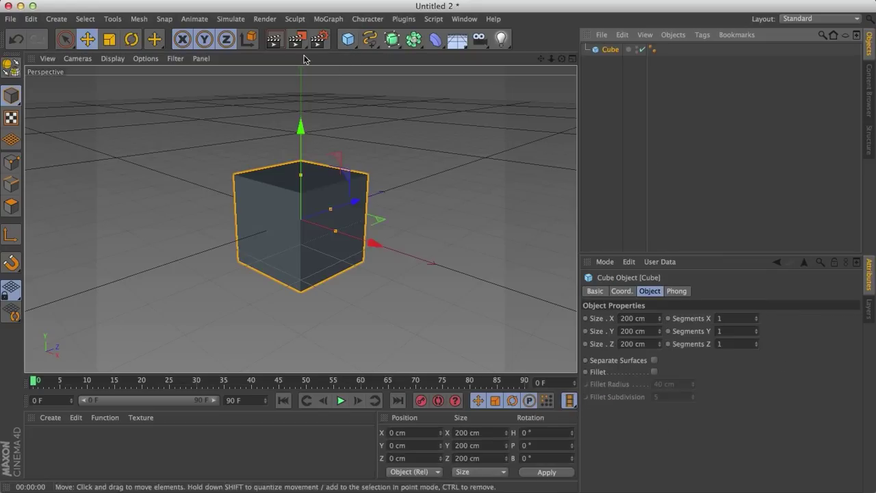
{"action": "right_click", "coordinate": [608, 50]}
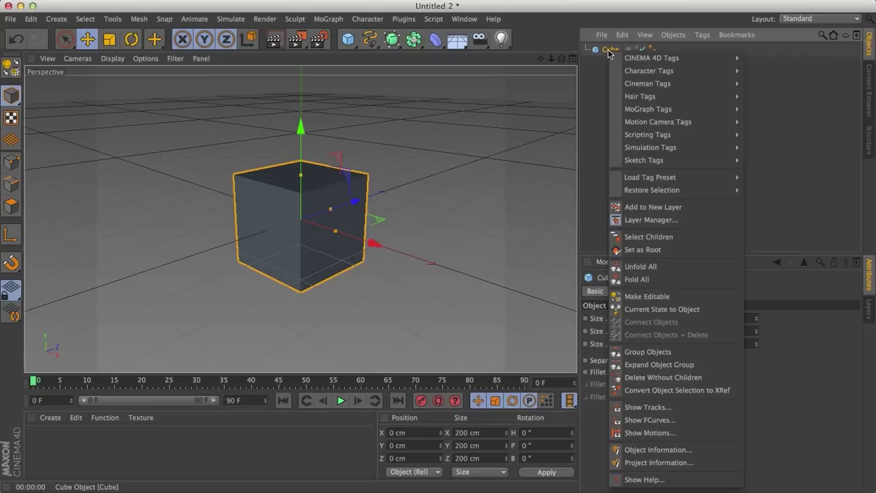
{"action": "mouse_move", "coordinate": [640, 60]}
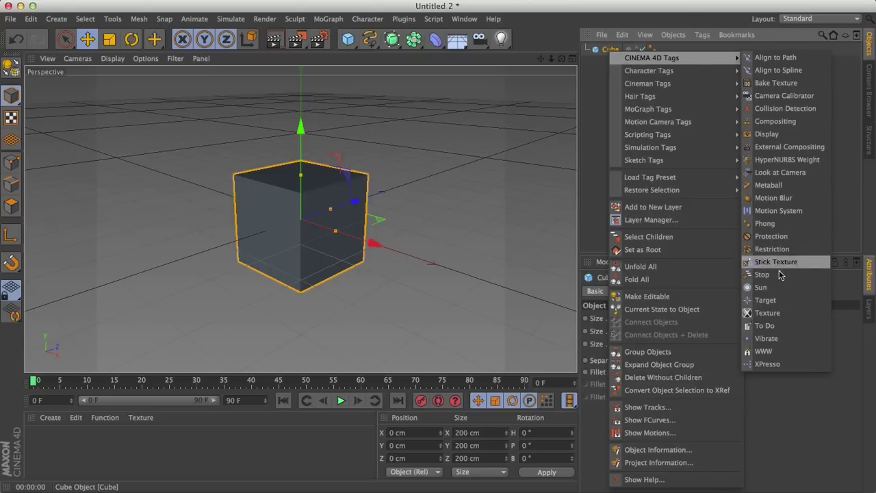
{"action": "left_click", "coordinate": [774, 364]}
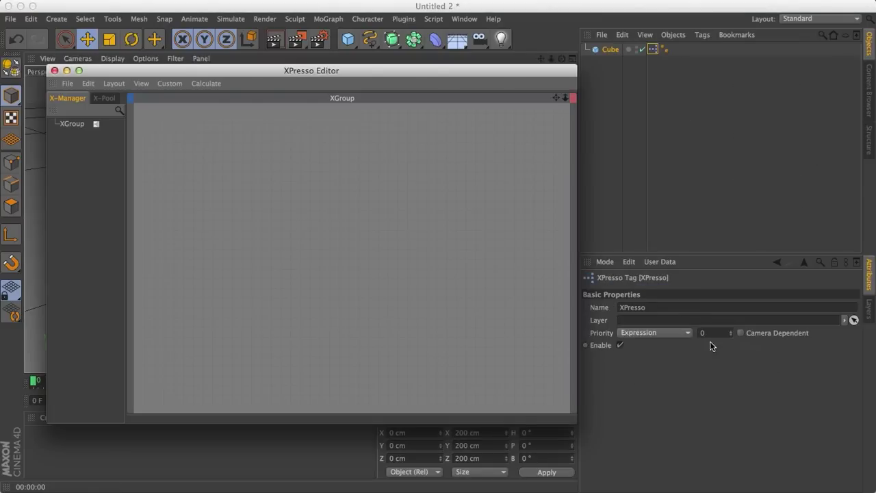
- Add a C.O.F.F.E.E. script node to the cube's XPresso graph
{"action": "right_click", "coordinate": [236, 155]}
{"action": "mouse_move", "coordinate": [280, 162]}
{"action": "mouse_move", "coordinate": [332, 165]}
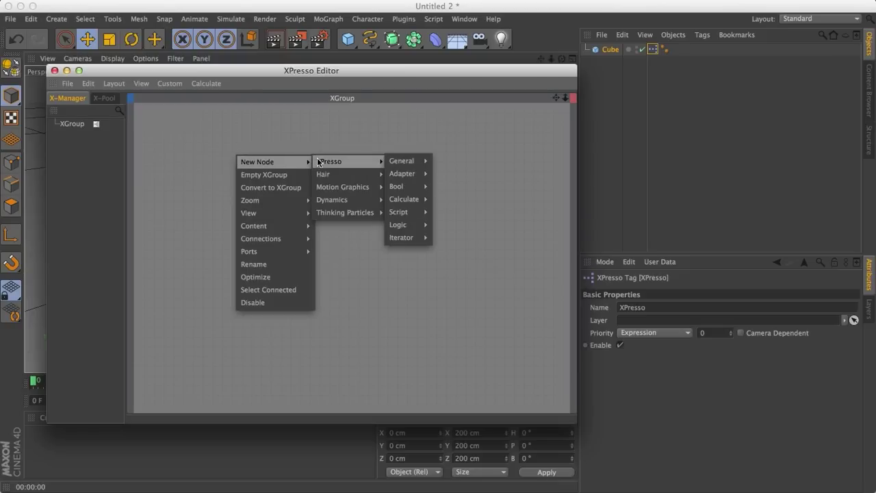
{"action": "mouse_move", "coordinate": [401, 213]}
{"action": "left_click", "coordinate": [452, 211]}
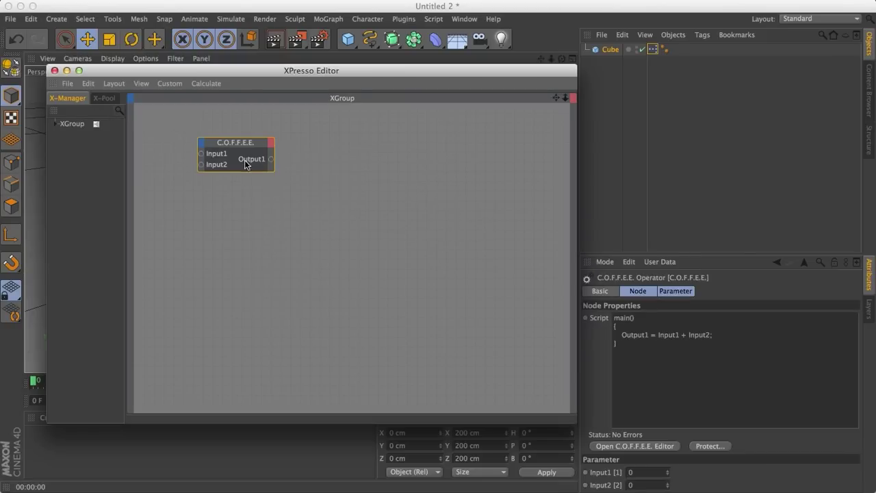
- Close the XPresso Editor and delete the cube from the scene
{"action": "left_click", "coordinate": [54, 71]}
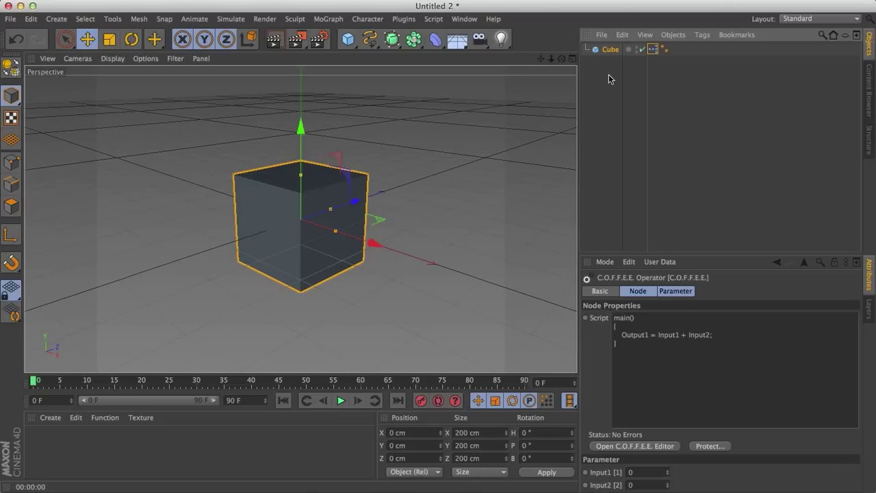
{"action": "left_click", "coordinate": [608, 49]}
{"action": "key", "text": "Delete"}
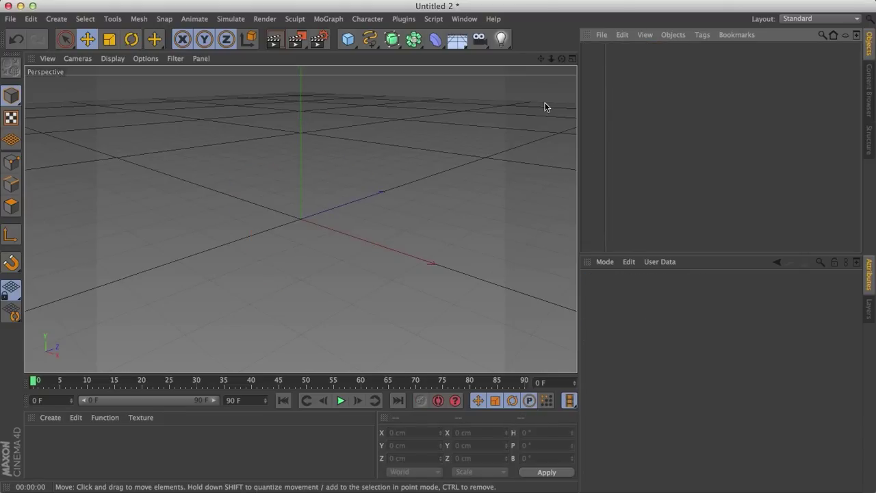
- Detach the particle commands as a floating palette beside the timeline and add an Emitter object to the scene
{"action": "left_click", "coordinate": [228, 19]}
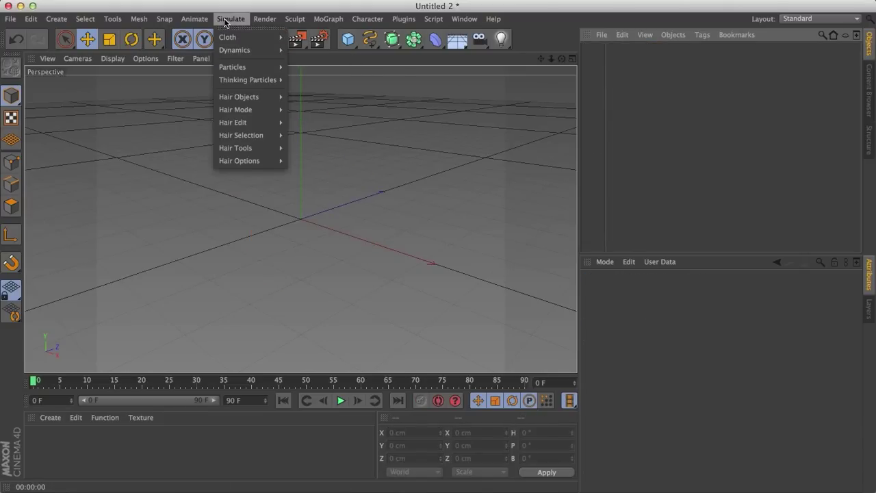
{"action": "mouse_move", "coordinate": [246, 69]}
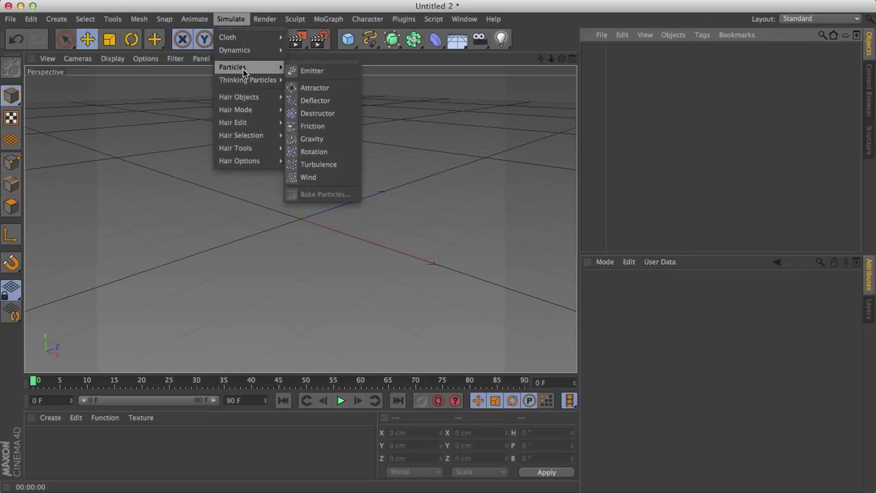
{"action": "left_click", "coordinate": [317, 63]}
{"action": "left_click_drag", "start_coordinate": [323, 58], "coordinate": [546, 234]}
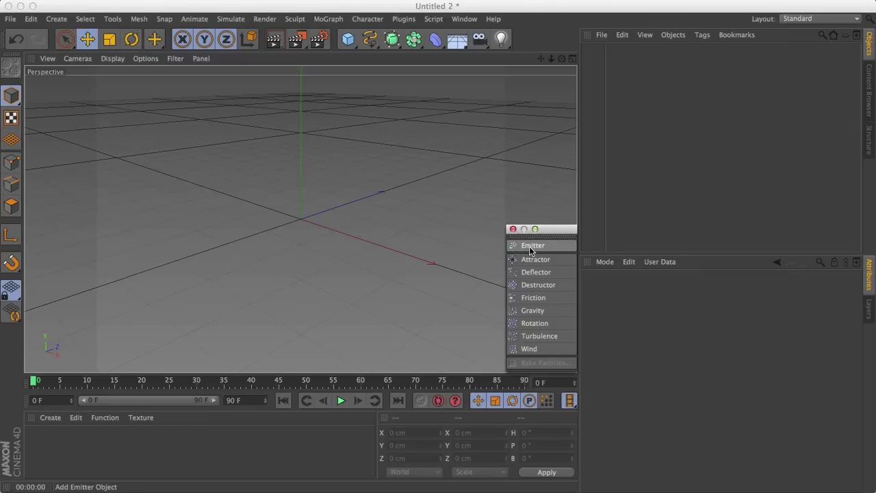
{"action": "left_click", "coordinate": [531, 248]}
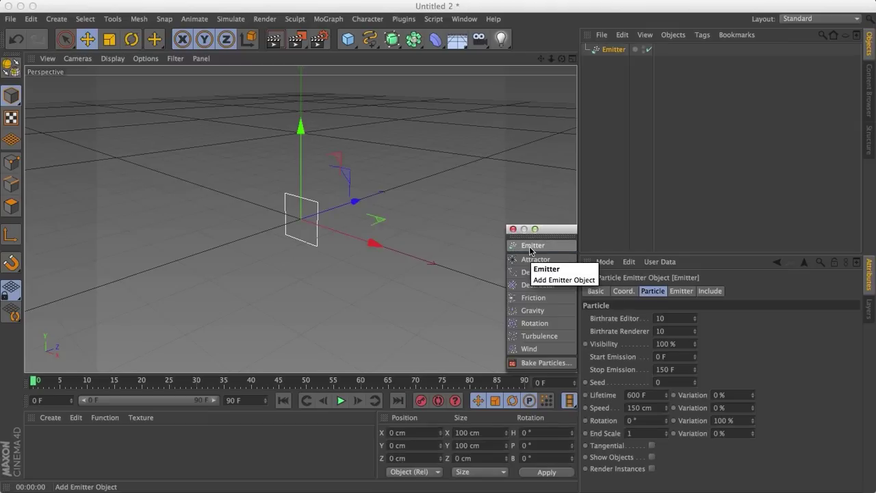
- Play back the animation and examine the particles leaving the emitter
{"action": "left_click_drag", "start_coordinate": [361, 239], "coordinate": [144, 259], "text": "alt"}
{"action": "scroll", "coordinate": [288, 266], "scroll_direction": "up", "scroll_amount": 3}
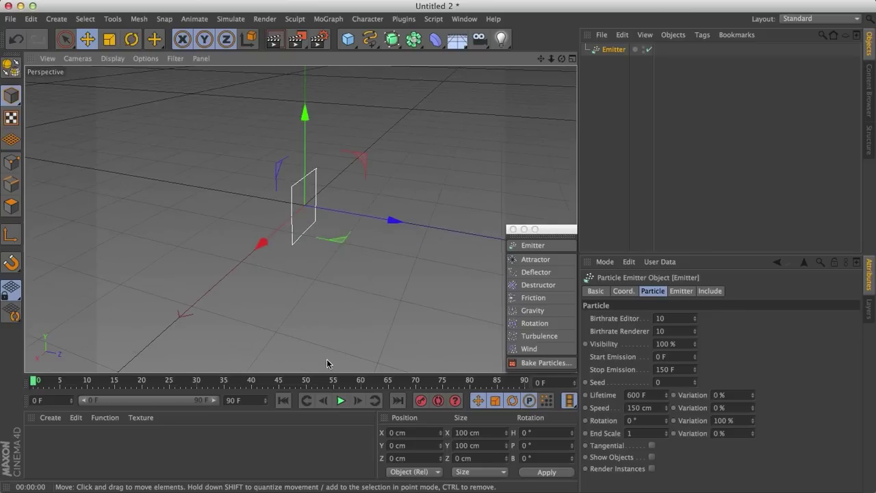
{"action": "left_click", "coordinate": [340, 402]}
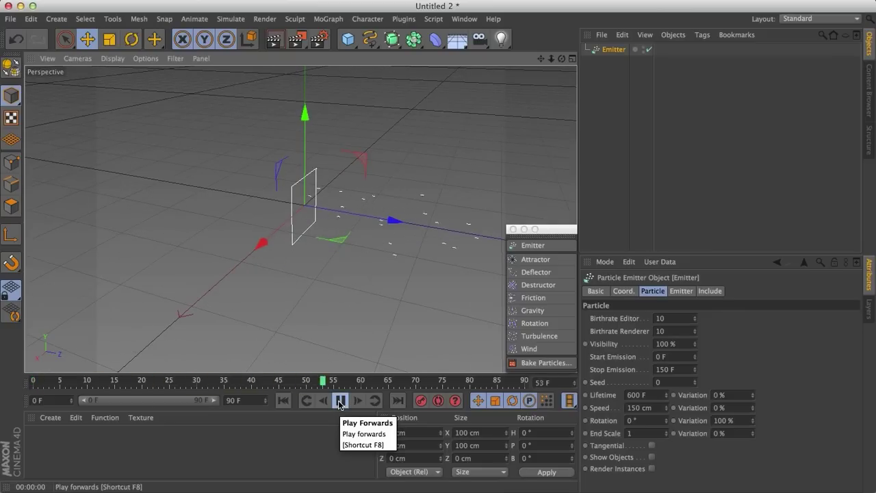
{"action": "left_click", "coordinate": [340, 402]}
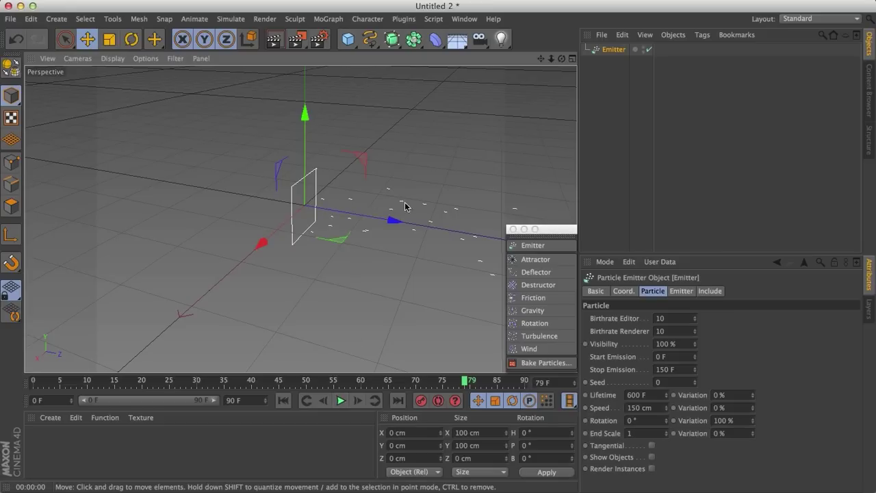
{"action": "middle_click_drag", "start_coordinate": [393, 241], "coordinate": [313, 236], "text": "alt"}
{"action": "scroll", "coordinate": [313, 236], "scroll_direction": "down", "scroll_amount": 4}
{"action": "left_click_drag", "start_coordinate": [334, 239], "coordinate": [382, 262], "text": "alt"}
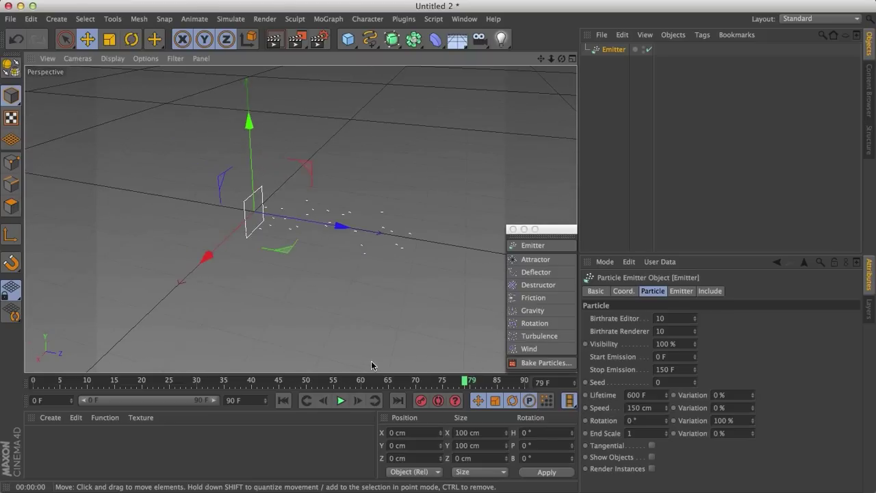
{"action": "left_click", "coordinate": [341, 400]}
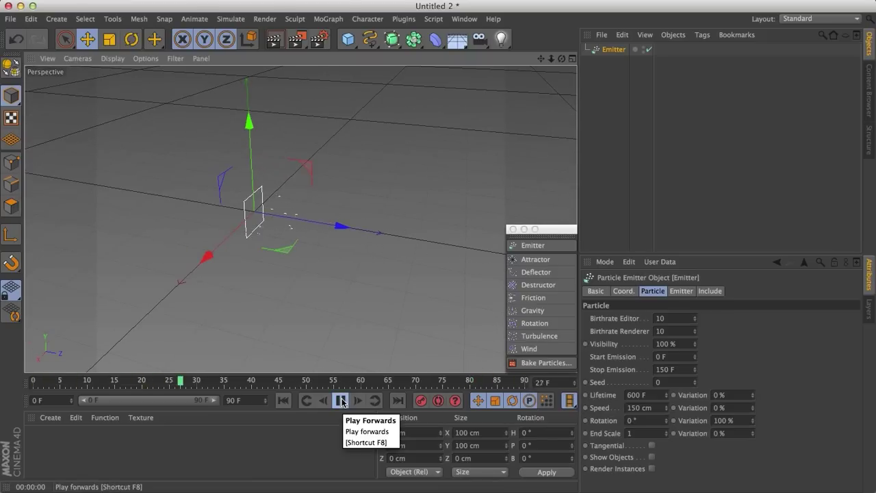
{"action": "left_click", "coordinate": [342, 402]}
- Replay a short stretch of the animation and inspect the emitter's particles up close from different angles
{"action": "scroll", "coordinate": [267, 265], "scroll_direction": "up", "scroll_amount": 4}
{"action": "scroll", "coordinate": [296, 178], "scroll_direction": "up", "scroll_amount": 4}
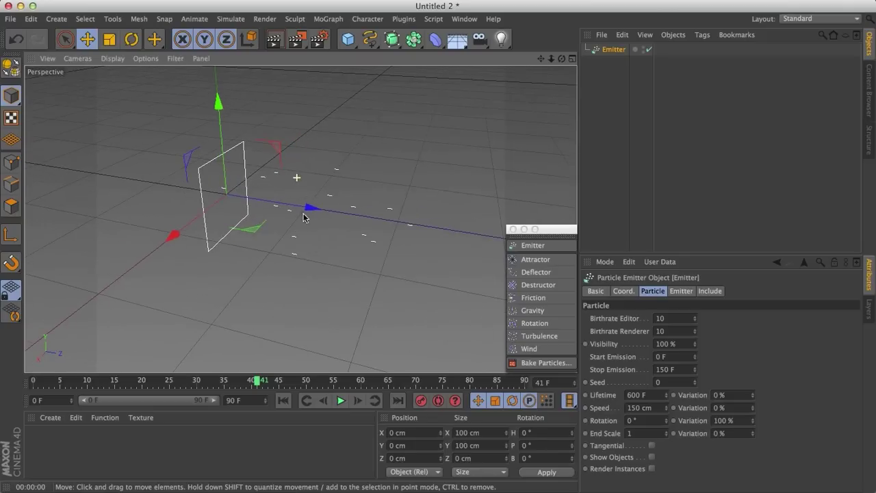
{"action": "left_click_drag", "start_coordinate": [304, 218], "coordinate": [306, 236], "text": "alt"}
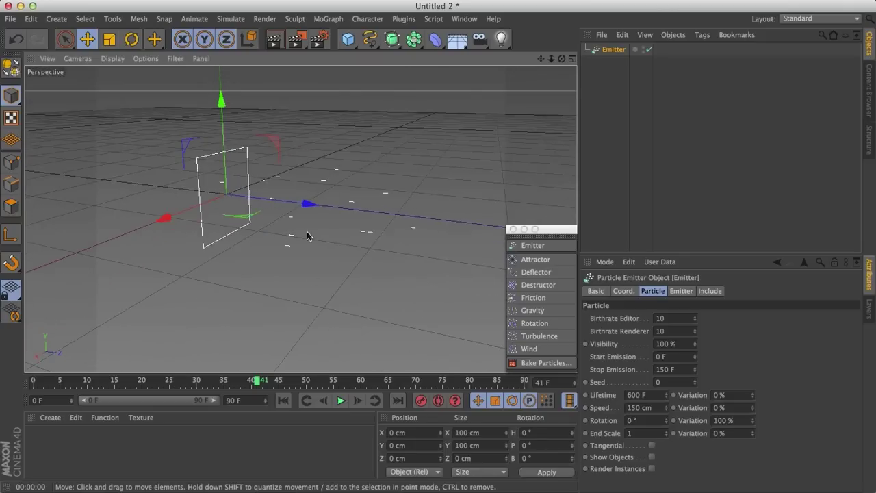
{"action": "left_click", "coordinate": [339, 402]}
{"action": "left_click", "coordinate": [337, 404]}
{"action": "scroll", "coordinate": [332, 226], "scroll_direction": "down", "scroll_amount": 3}
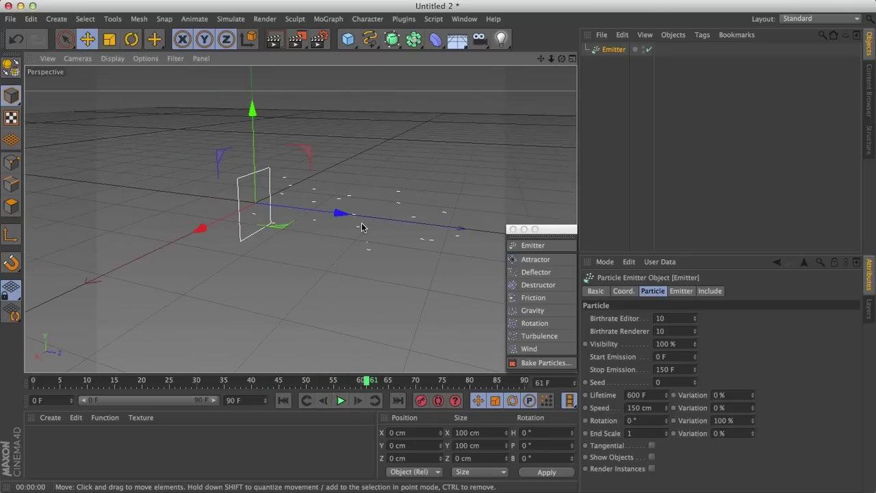
{"action": "middle_click_drag", "start_coordinate": [363, 226], "coordinate": [304, 210], "text": "alt"}
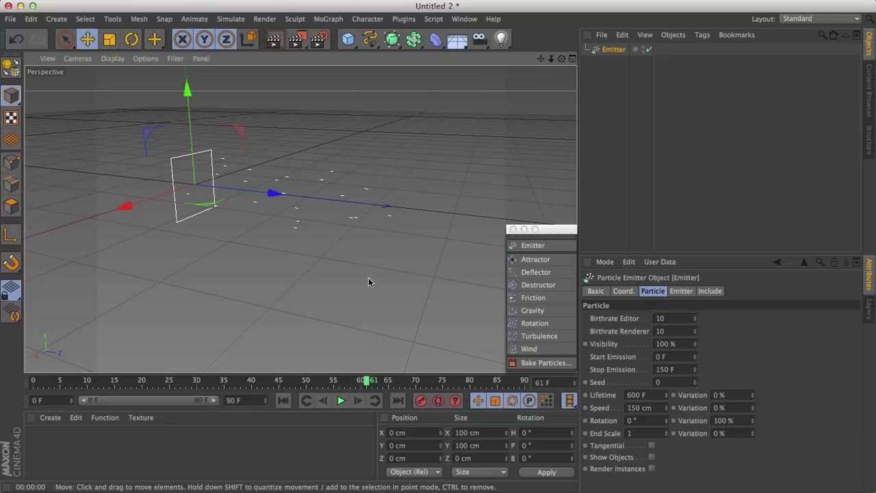
{"action": "mouse_move", "coordinate": [362, 246]}
{"action": "left_mouse_down", "text": "alt"}
{"action": "mouse_move", "coordinate": [379, 237]}
{"action": "mouse_move", "coordinate": [364, 249]}
{"action": "left_mouse_up", "text": "alt"}
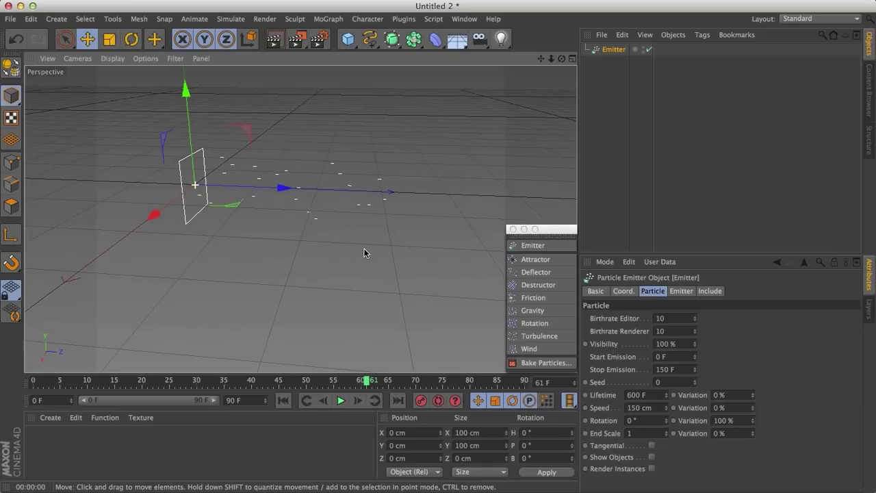
- Set the emitter's editor birthrate and renderer birthrate both to 100
{"action": "left_click", "coordinate": [670, 319]}
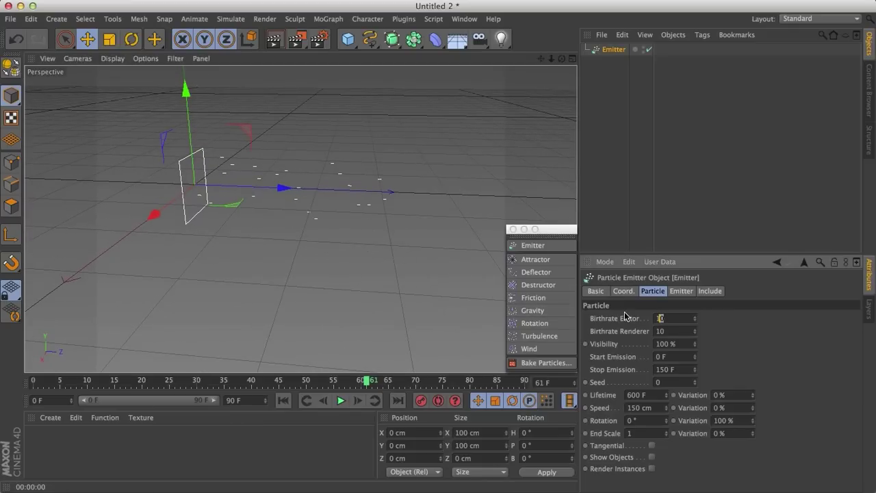
{"action": "type", "text": "1100"}
{"action": "key", "text": "BackSpace"}
{"action": "key", "text": "BackSpace"}
{"action": "key", "text": "BackSpace"}
{"action": "type", "text": "00"}
{"action": "key", "text": "Tab"}
{"action": "type", "text": "100"}
{"action": "key", "text": "Tab"}
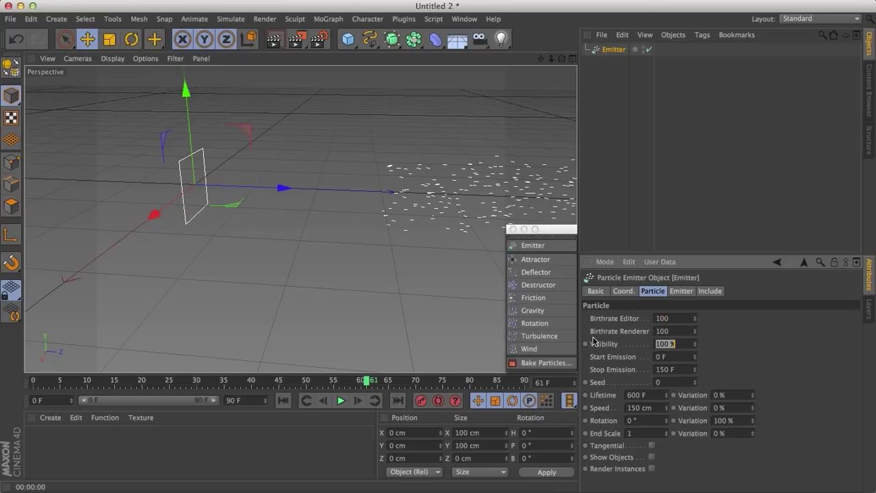
- Play the animation with the raised birthrate and inspect the particle stream from several angles
{"action": "left_click", "coordinate": [345, 404]}
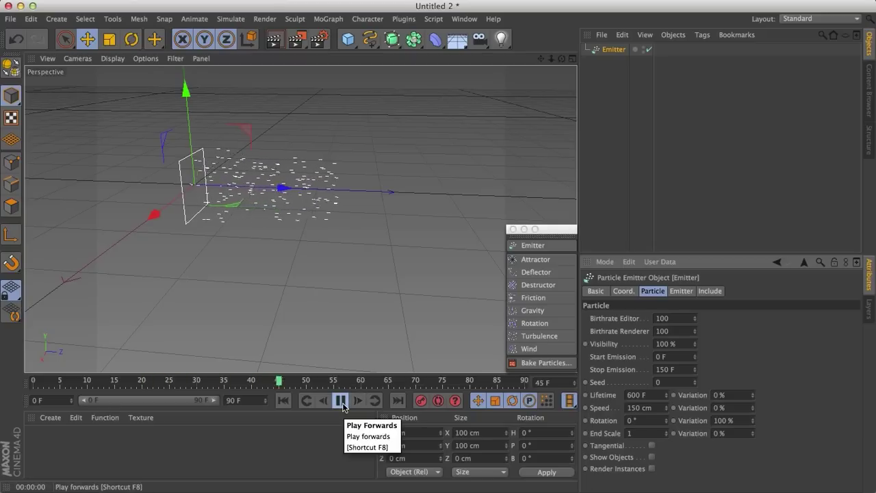
{"action": "left_click", "coordinate": [341, 401]}
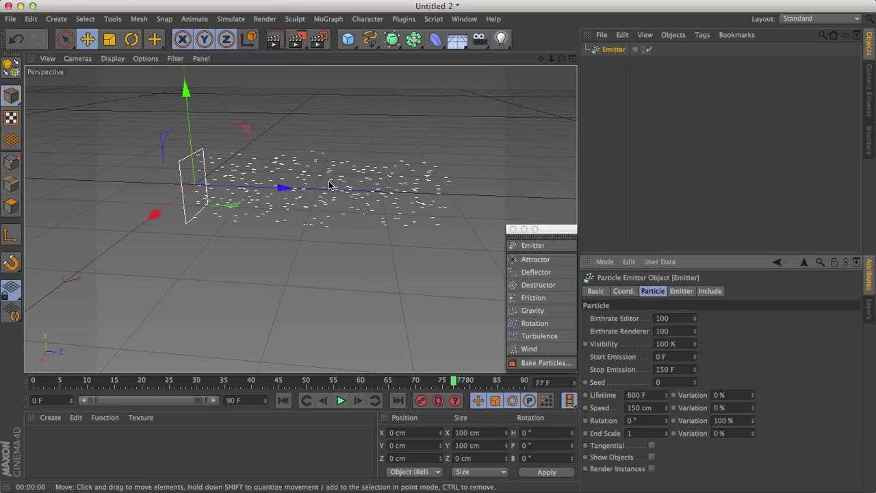
{"action": "left_click_drag", "start_coordinate": [226, 178], "coordinate": [343, 212], "text": "alt"}
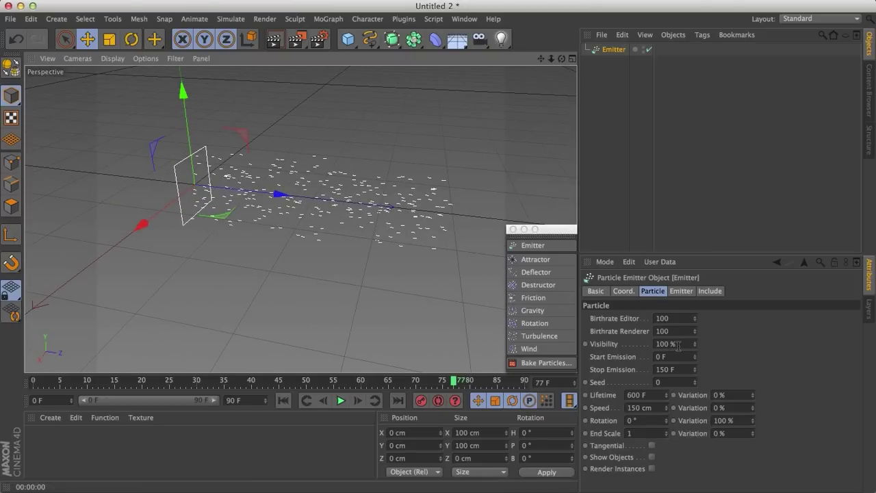
{"action": "left_click_drag", "start_coordinate": [361, 253], "coordinate": [320, 236], "text": "alt"}
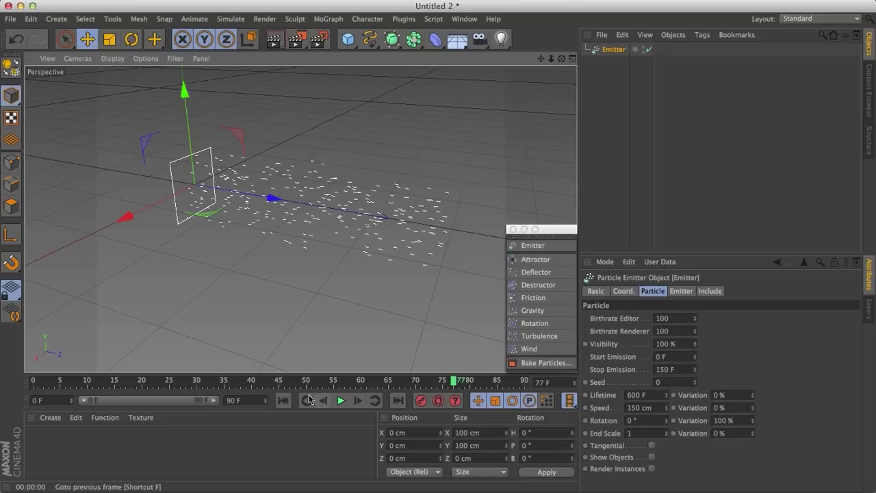
- Extend the timeline and its preview range to 150 frames and play the emission through
{"action": "left_click", "coordinate": [236, 400]}
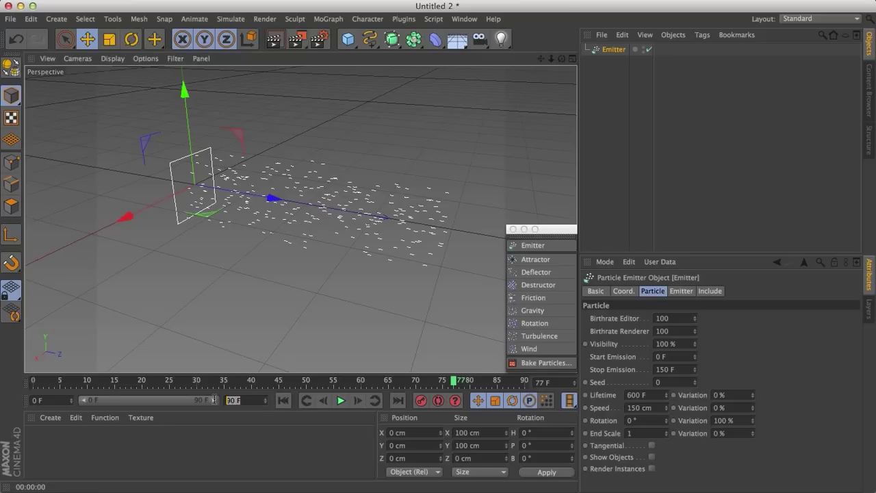
{"action": "type", "text": "150"}
{"action": "key", "text": "Return"}
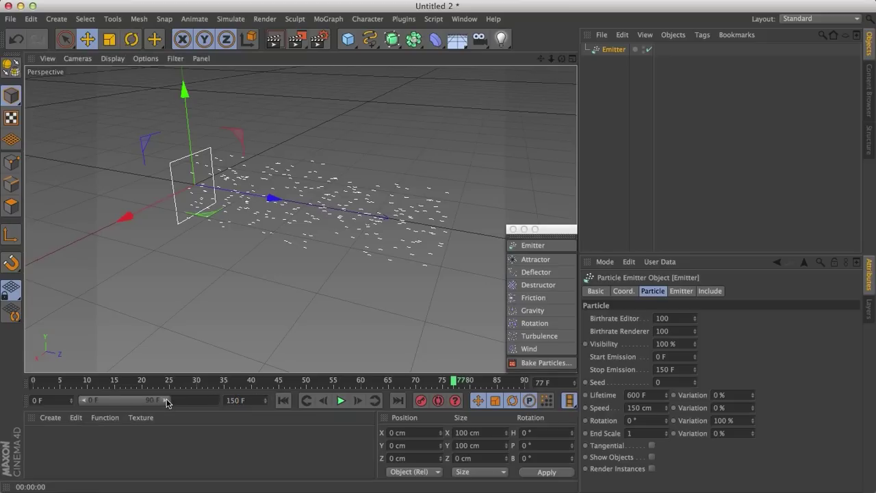
{"action": "left_click", "coordinate": [338, 401]}
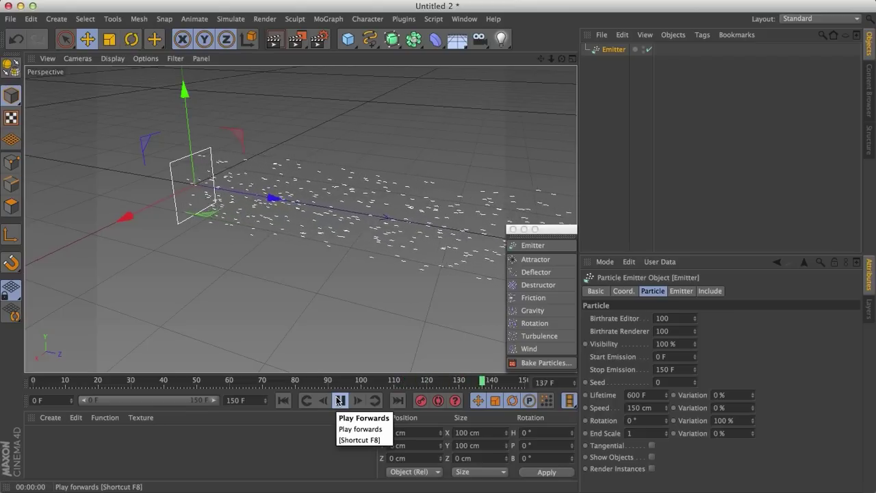
{"action": "left_click", "coordinate": [341, 401]}
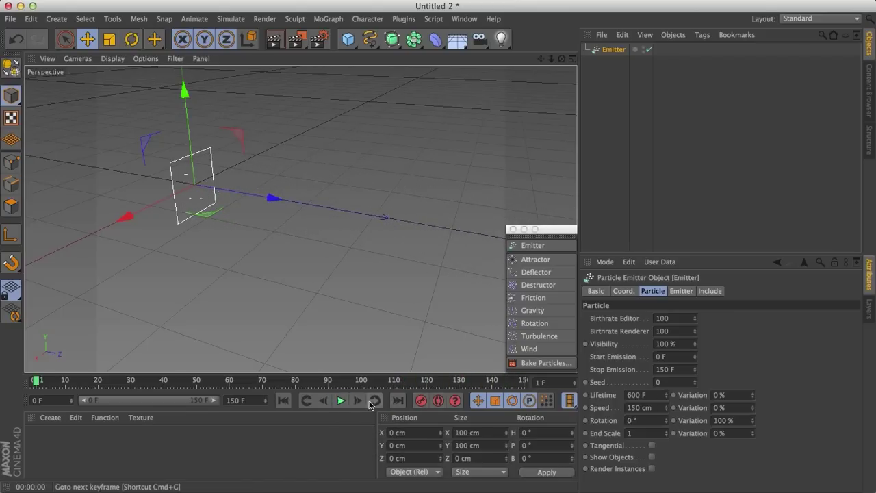
- Extend the timeline and its preview range to 200 frames and play the emission past its stop frame, viewing the stream from the side
{"action": "left_click", "coordinate": [340, 402]}
{"action": "left_click_drag", "start_coordinate": [287, 281], "coordinate": [228, 254], "text": "alt"}
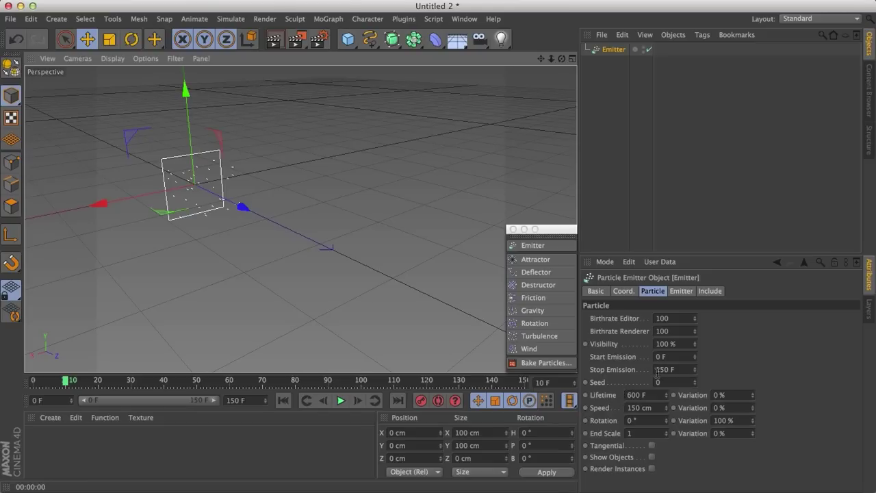
{"action": "double_click", "coordinate": [241, 400]}
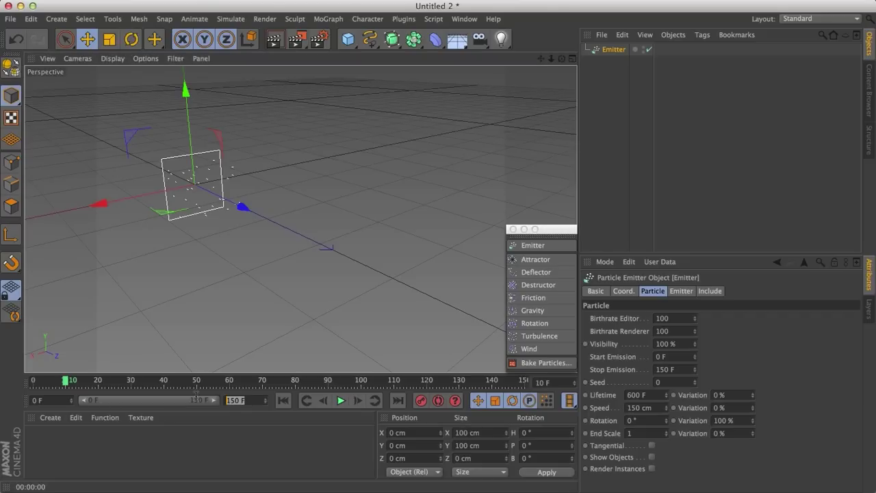
{"action": "type", "text": "200"}
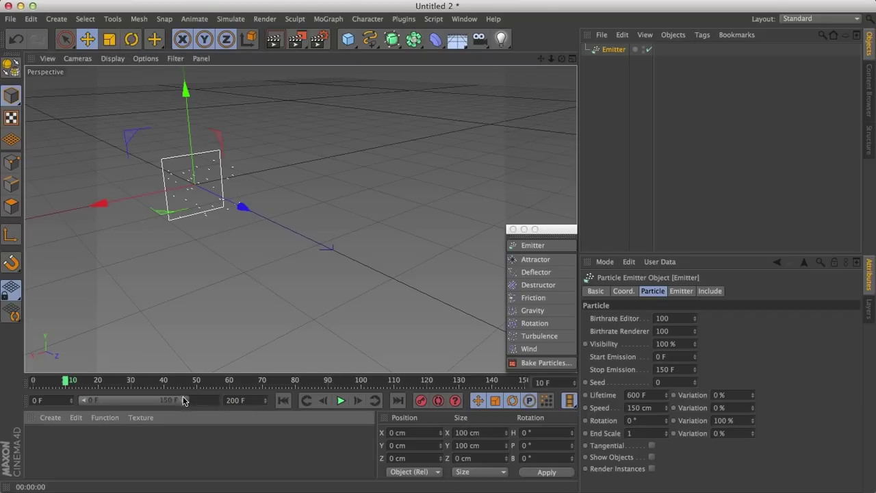
{"action": "key", "text": "Return"}
{"action": "left_click", "coordinate": [341, 404]}
{"action": "middle_click_drag", "start_coordinate": [269, 256], "coordinate": [323, 325], "text": "alt"}
{"action": "right_click_drag", "start_coordinate": [323, 325], "coordinate": [282, 319], "text": "alt"}
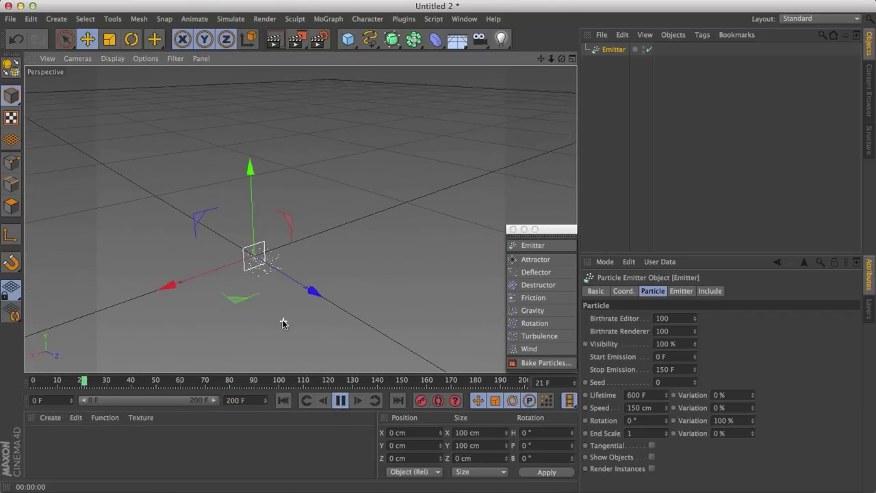
{"action": "left_click_drag", "start_coordinate": [282, 319], "coordinate": [336, 330], "text": "alt"}
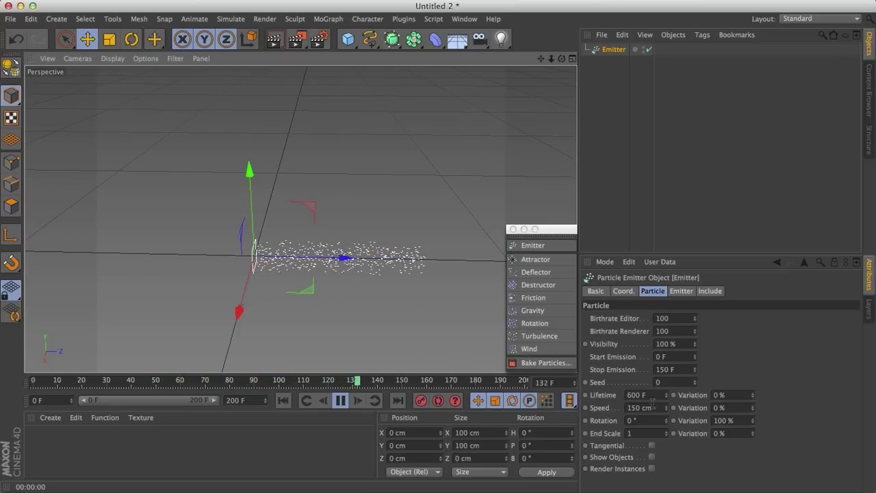
{"action": "left_click", "coordinate": [340, 401]}
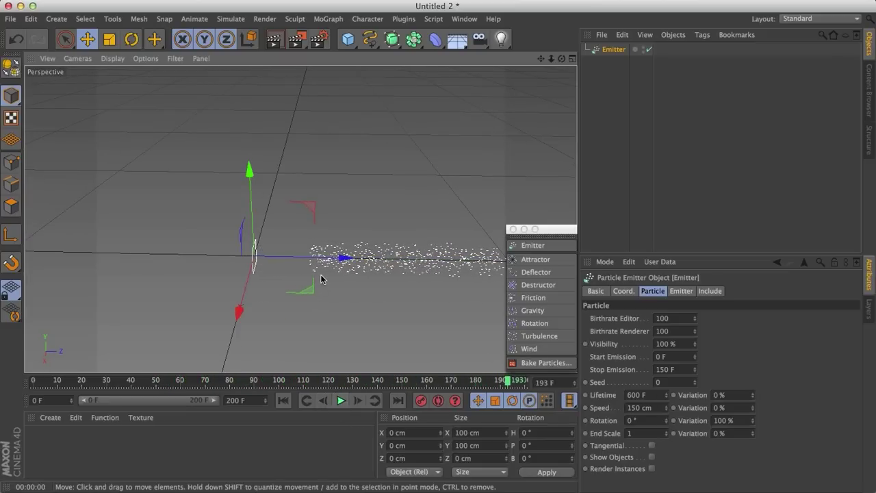
- Return the animation to its first frame and shorten the timeline back to 150 frames
{"action": "left_click", "coordinate": [282, 401]}
{"action": "left_click", "coordinate": [236, 400]}
{"action": "type", "text": "150"}
{"action": "key", "text": "Return"}
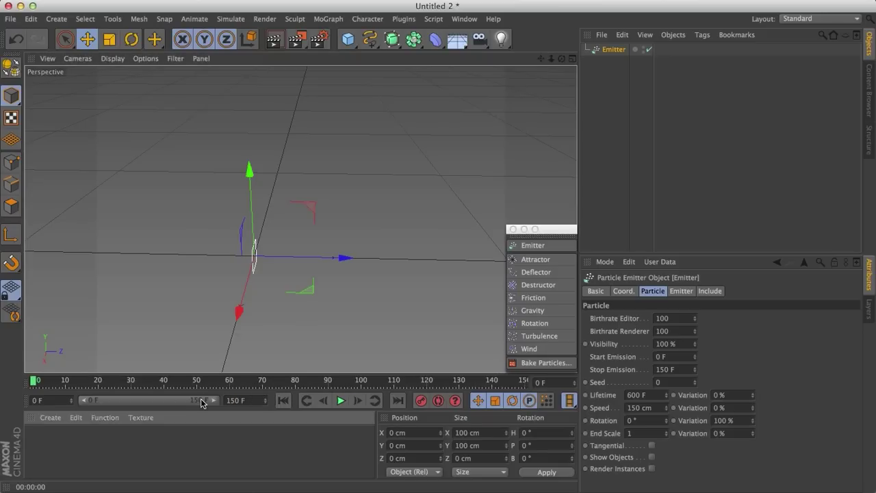
{"action": "scroll", "coordinate": [319, 308], "scroll_direction": "up", "scroll_amount": 2}
{"action": "left_click_drag", "start_coordinate": [318, 305], "coordinate": [292, 312], "text": "alt"}
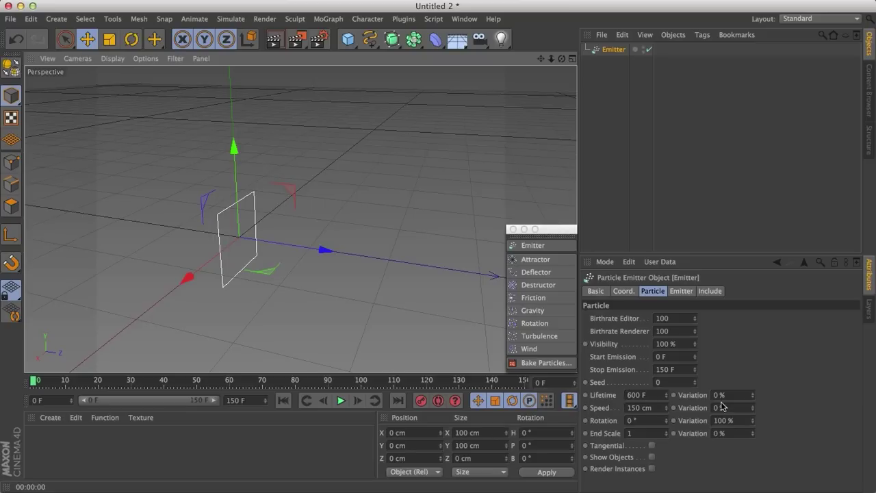
- Try a lifetime variation of 100 % on the emitter's particles and reset it to 0 %
{"action": "left_click_drag", "start_coordinate": [738, 395], "coordinate": [663, 391]}
{"action": "type", "text": "100"}
{"action": "key", "text": "Tab"}
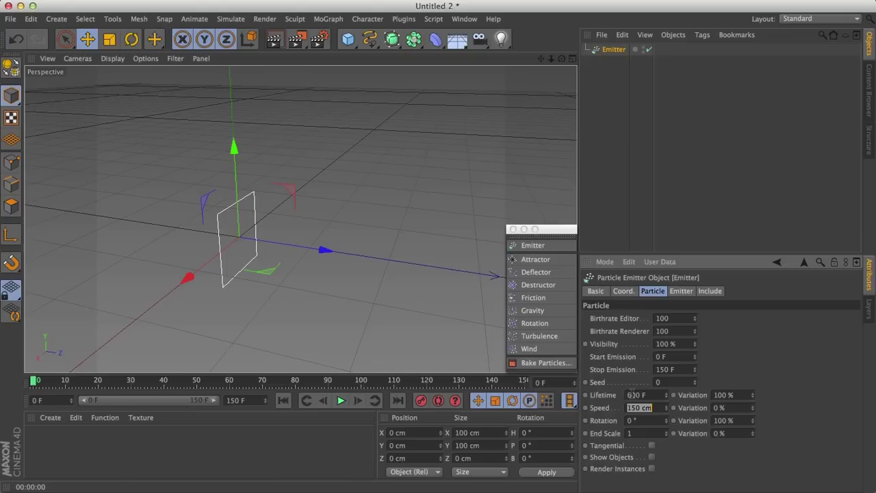
{"action": "left_click", "coordinate": [719, 395]}
{"action": "type", "text": "0"}
- Try widening the emitter's X-Size to 142 cm and restore it to 100 cm
{"action": "left_click", "coordinate": [675, 291]}
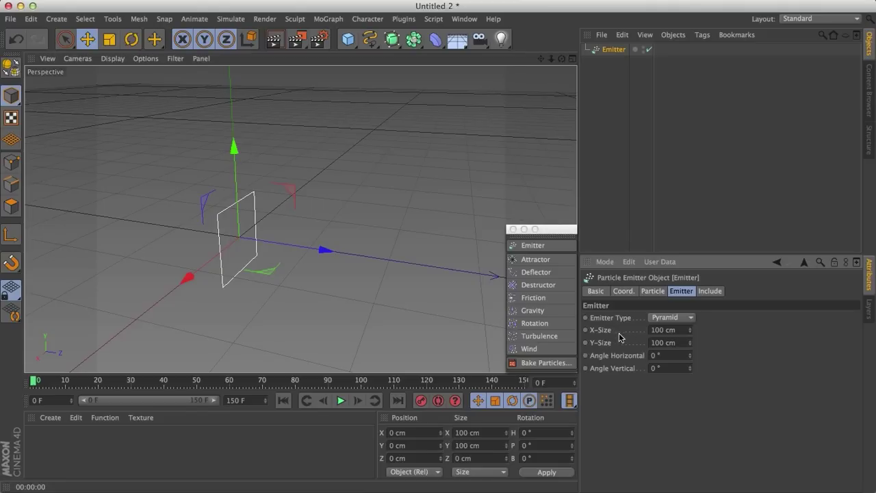
{"action": "left_click_drag", "start_coordinate": [690, 330], "coordinate": [666, 331]}
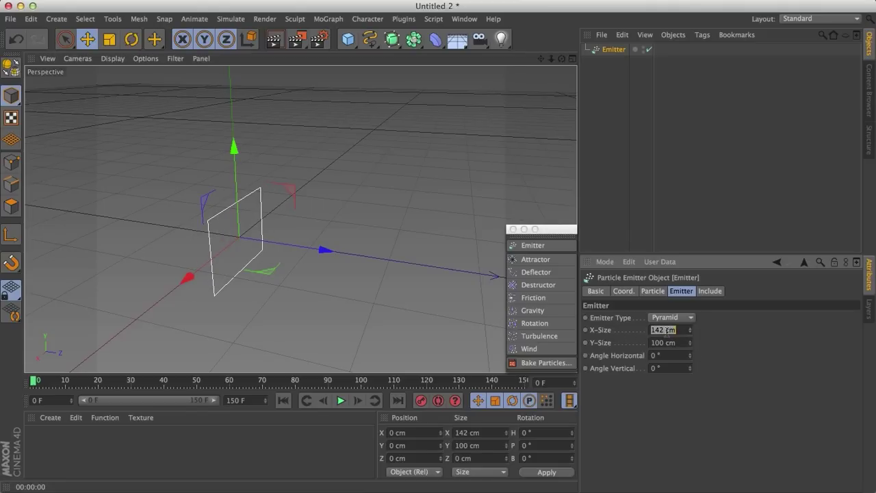
{"action": "key", "text": "Return"}
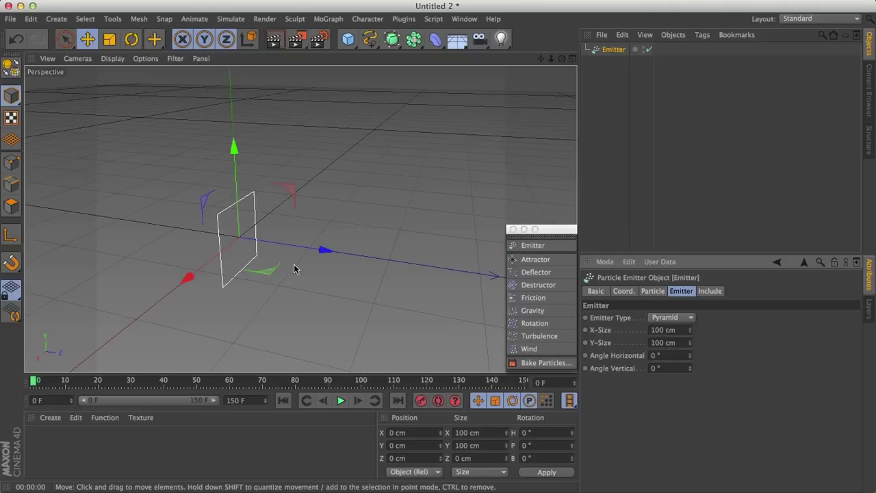
- Rotate the emitter to a 90° pitch so it faces upward and play the emission briefly
{"action": "left_click_drag", "start_coordinate": [306, 285], "coordinate": [303, 243], "text": "alt"}
{"action": "key", "text": "r"}
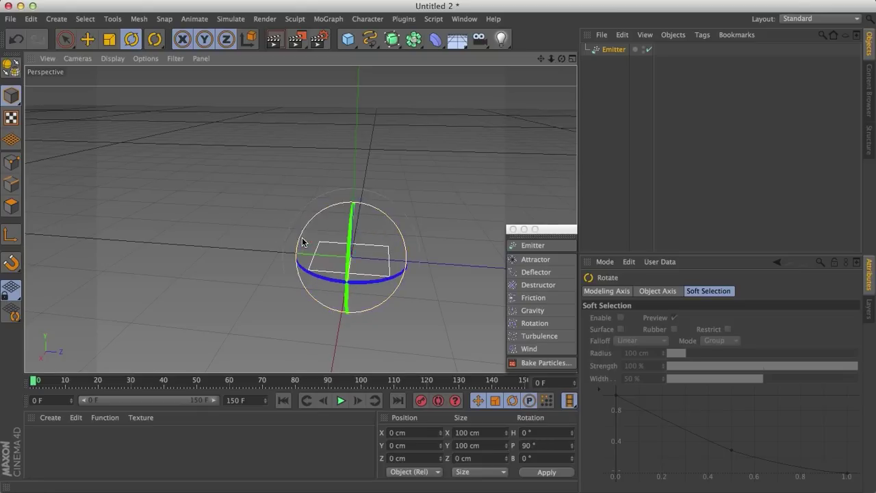
{"action": "left_click", "coordinate": [340, 401]}
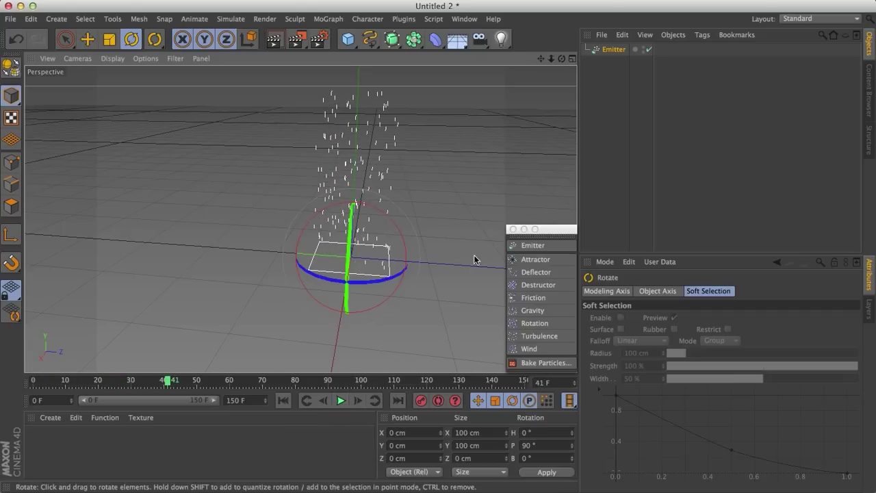
- Set the emitter's horizontal angle to 50° and play the animation to preview the sideways spread
{"action": "left_click", "coordinate": [612, 50]}
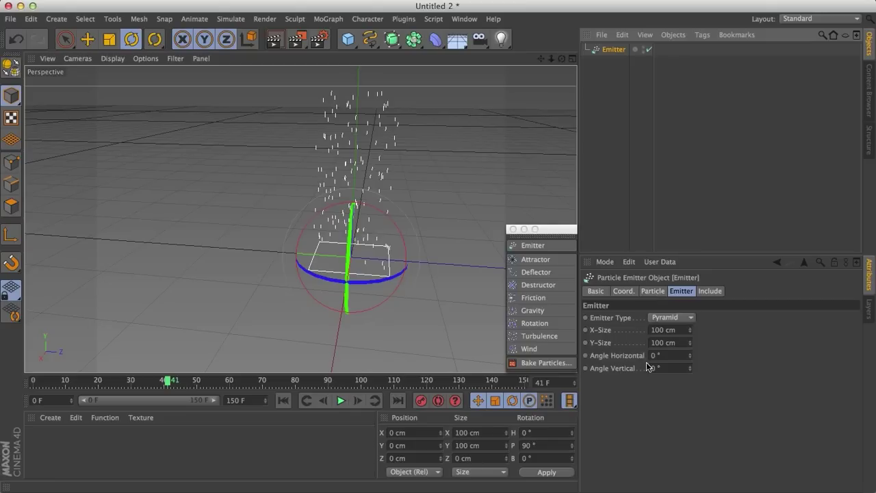
{"action": "left_click_drag", "start_coordinate": [445, 308], "coordinate": [402, 310], "text": "alt"}
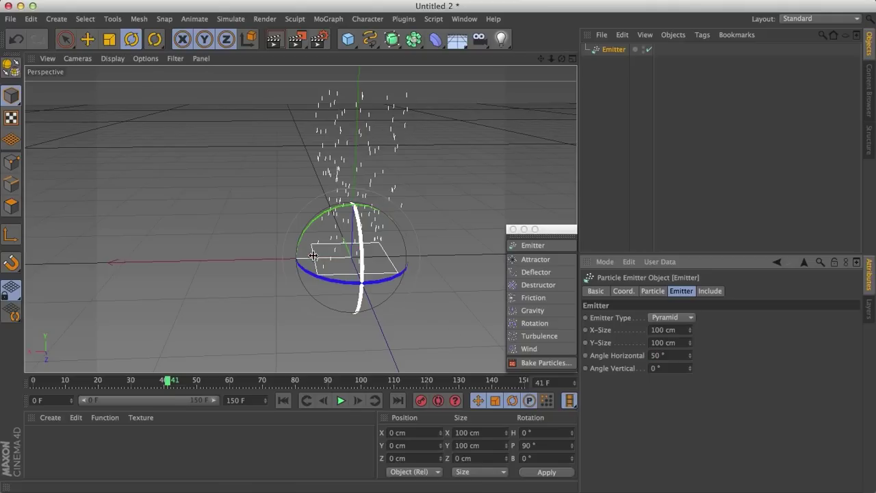
{"action": "left_click", "coordinate": [340, 401]}
{"action": "left_click", "coordinate": [340, 399]}
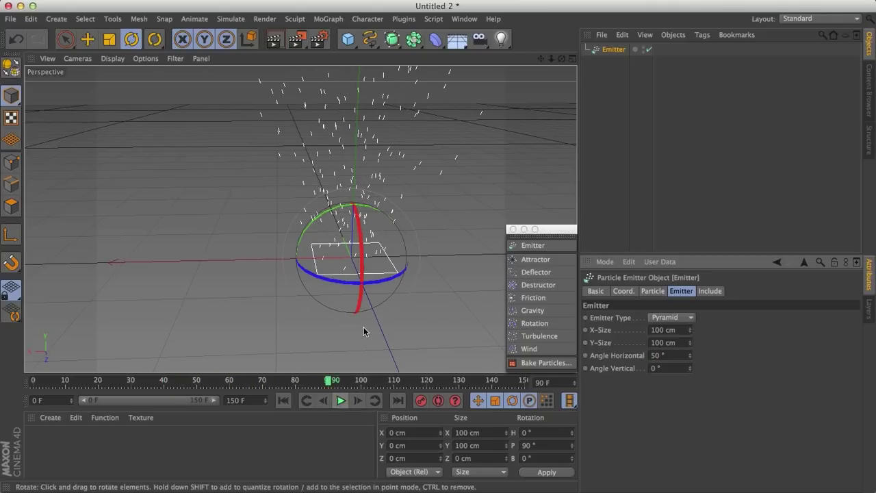
{"action": "left_click_drag", "start_coordinate": [364, 326], "coordinate": [356, 314], "text": "alt"}
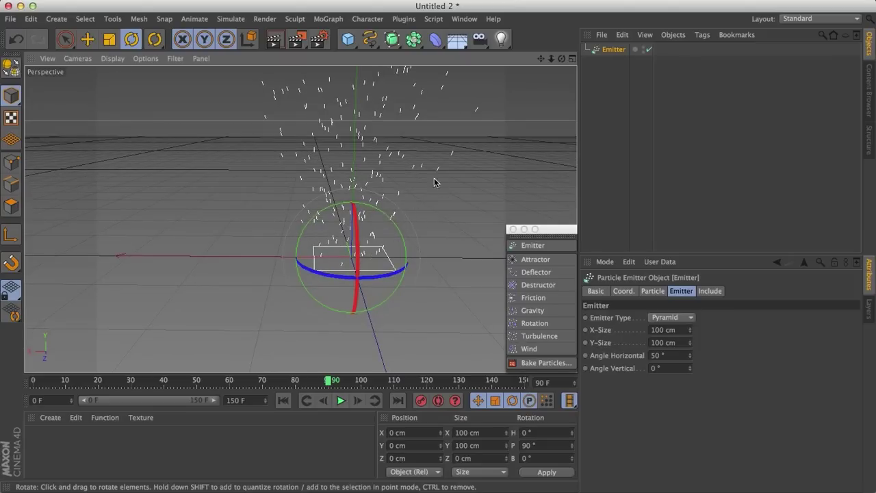
- Set the emitter's horizontal angle to 180°, play the emission and inspect the spread from the front and side
{"action": "left_click", "coordinate": [661, 355]}
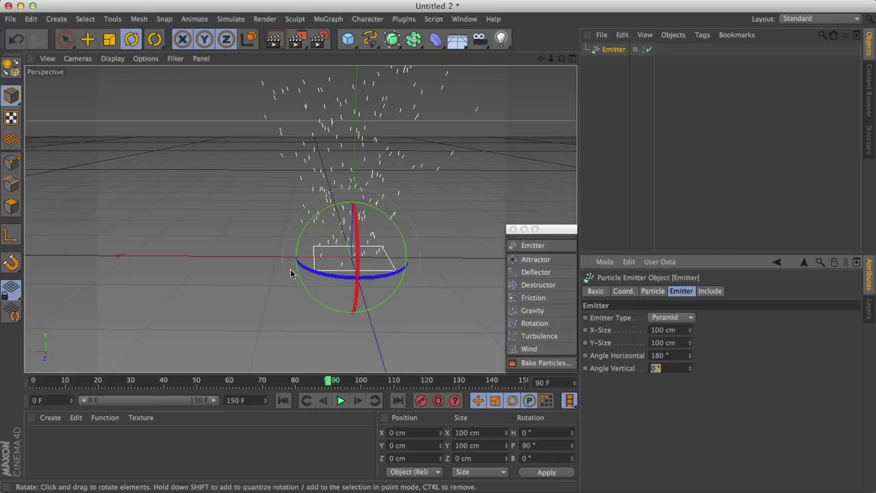
{"action": "left_click", "coordinate": [339, 403]}
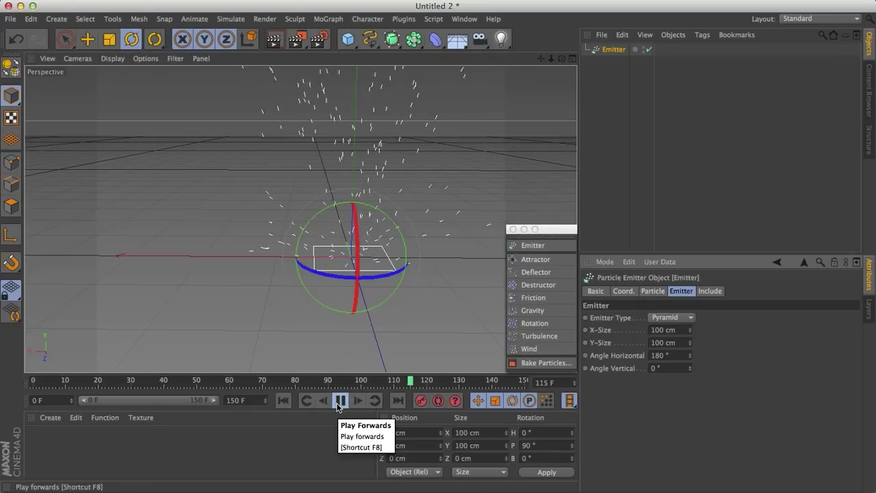
{"action": "left_click", "coordinate": [339, 403]}
{"action": "left_click", "coordinate": [339, 401]}
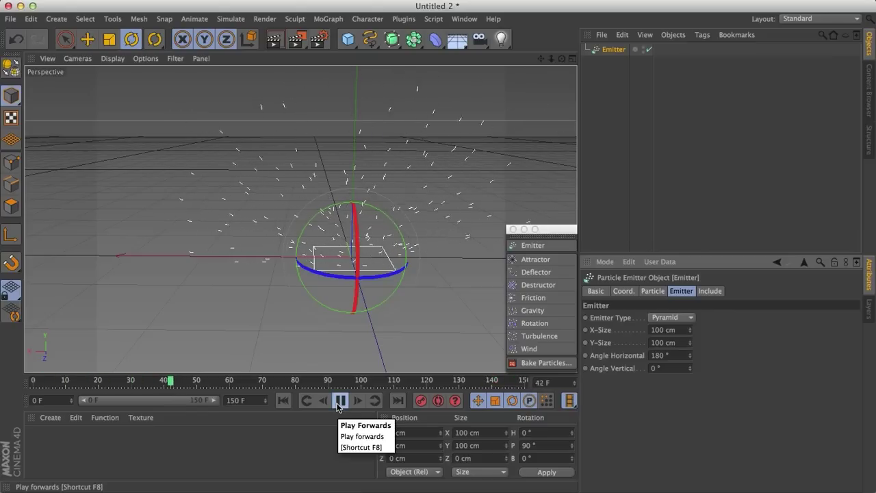
{"action": "left_click", "coordinate": [339, 402]}
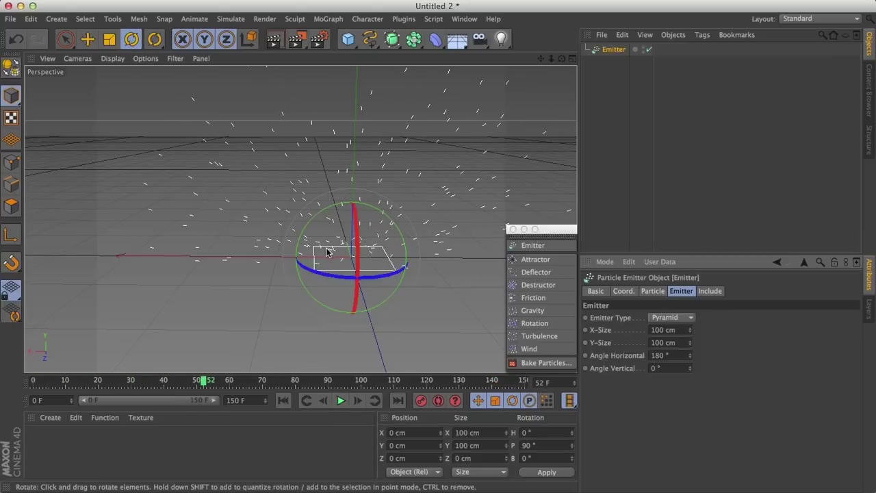
{"action": "left_click_drag", "start_coordinate": [327, 252], "coordinate": [493, 253], "text": "alt"}
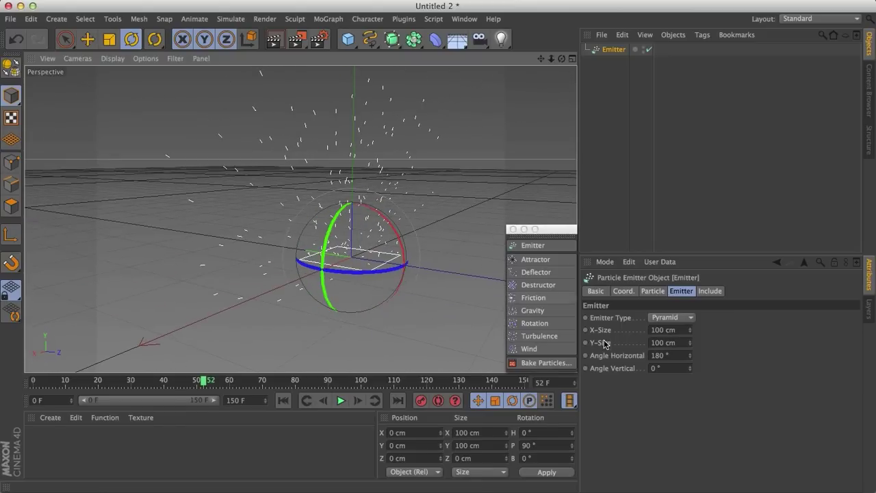
{"action": "left_click_drag", "start_coordinate": [372, 281], "coordinate": [409, 279], "text": "alt"}
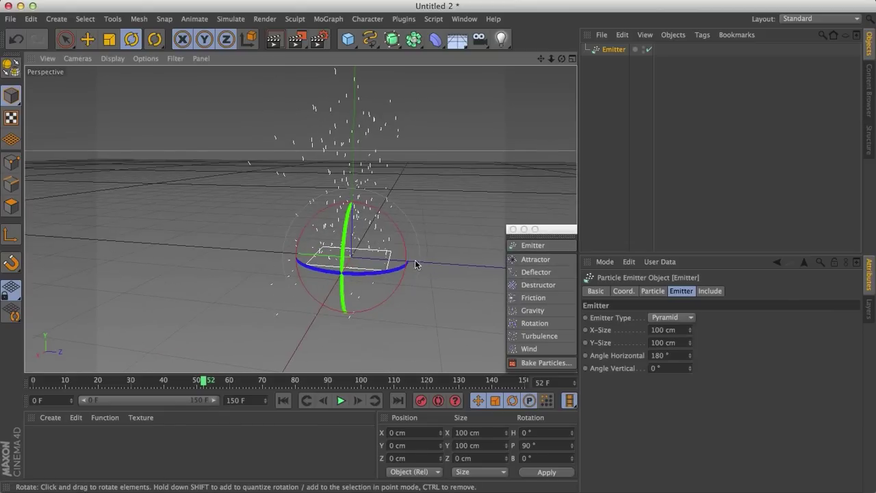
- Set the emitter's horizontal and vertical angles both to 20° and play the emission
{"action": "left_click", "coordinate": [674, 356]}
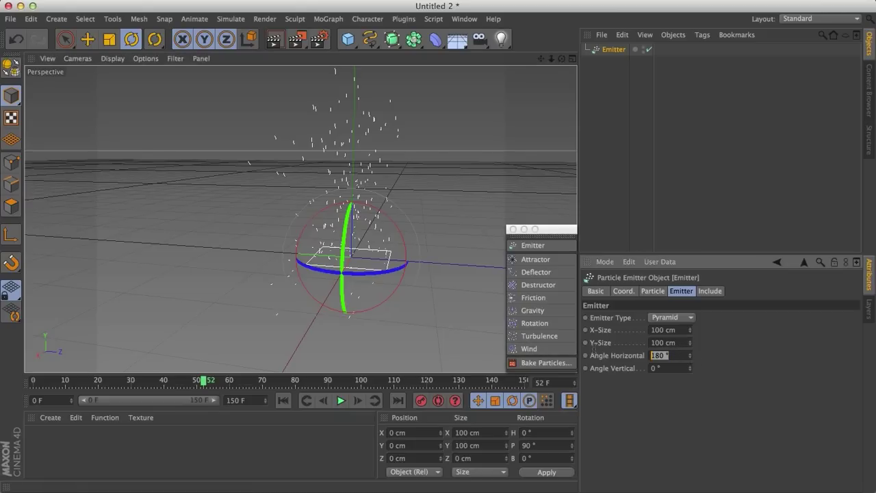
{"action": "left_click_drag", "start_coordinate": [373, 313], "coordinate": [316, 321], "text": "alt"}
{"action": "double_click", "coordinate": [667, 356]}
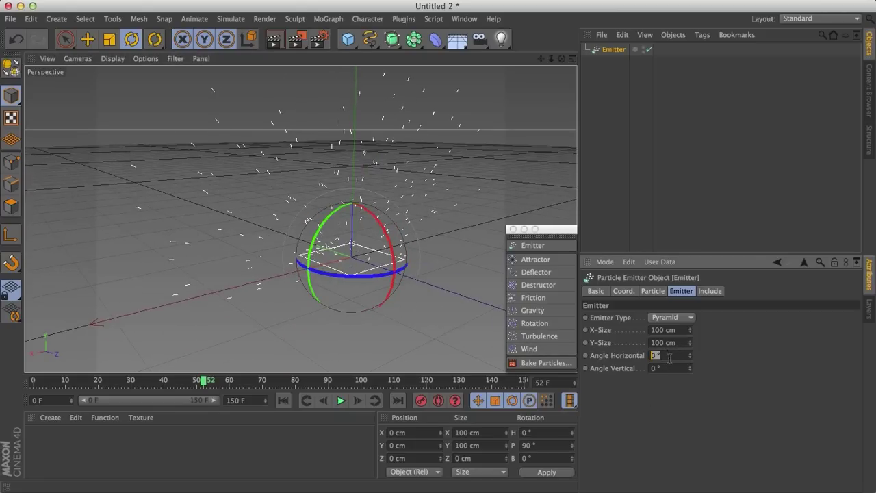
{"action": "type", "text": "20"}
{"action": "key", "text": "Return"}
{"action": "left_click", "coordinate": [340, 400]}
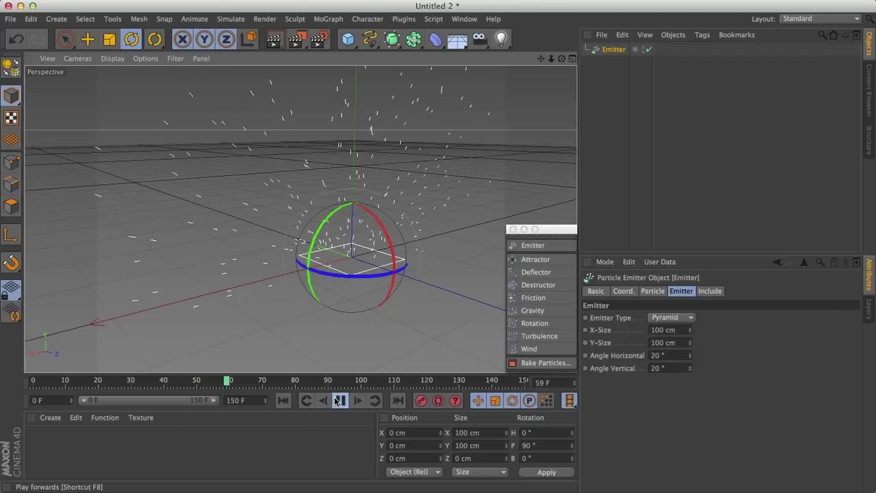
{"action": "left_click", "coordinate": [337, 402]}
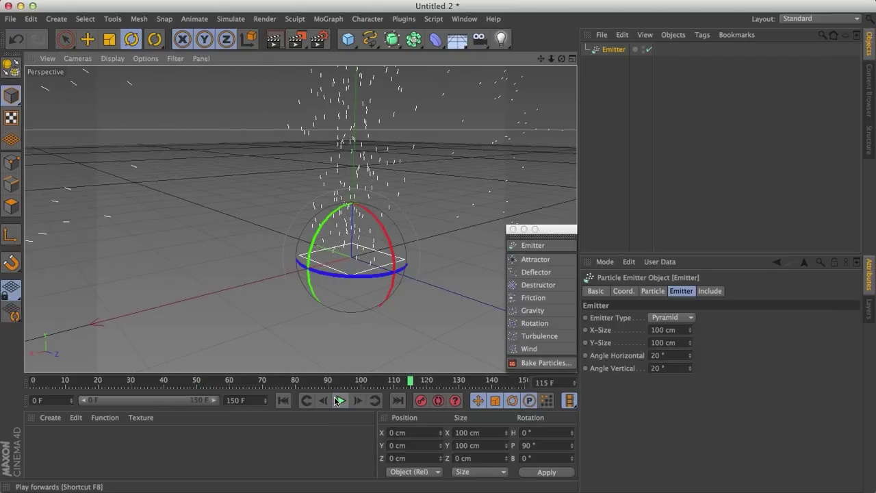
- Replay the emission from the first frame and inspect the particle spread from several angles
{"action": "left_click_drag", "start_coordinate": [344, 268], "coordinate": [312, 254], "text": "alt"}
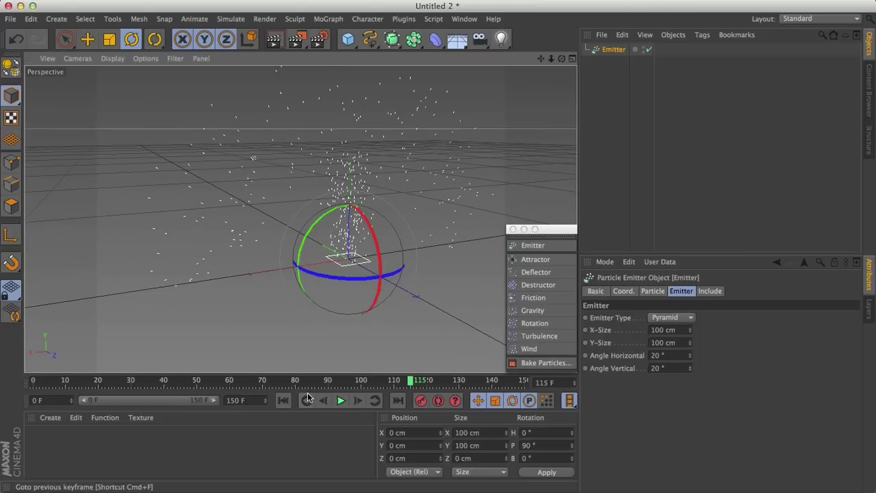
{"action": "left_click", "coordinate": [282, 401]}
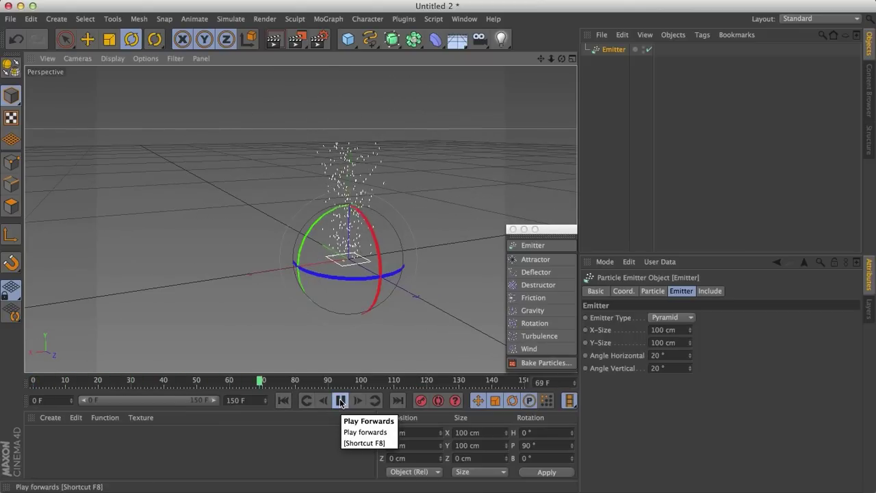
{"action": "left_click", "coordinate": [340, 401]}
{"action": "left_click_drag", "start_coordinate": [328, 261], "coordinate": [475, 255], "text": "alt"}
{"action": "left_click_drag", "start_coordinate": [316, 184], "coordinate": [342, 269], "text": "alt"}
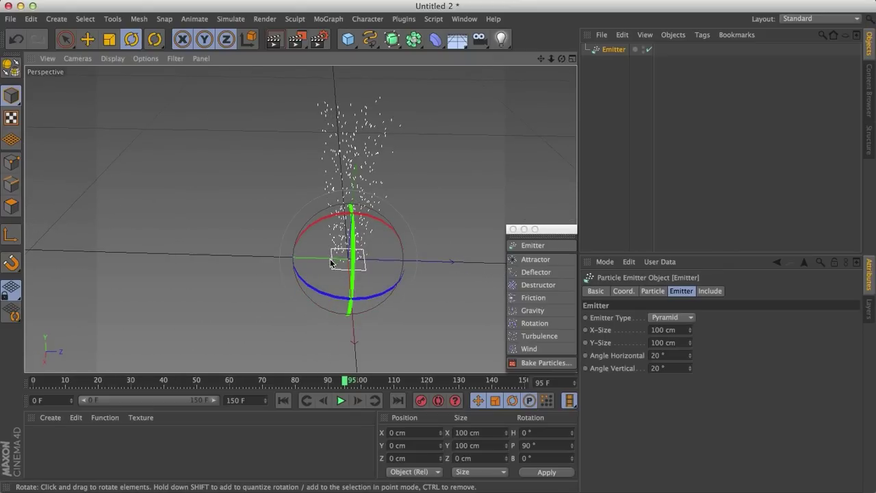
{"action": "left_click_drag", "start_coordinate": [358, 252], "coordinate": [299, 150], "text": "alt"}
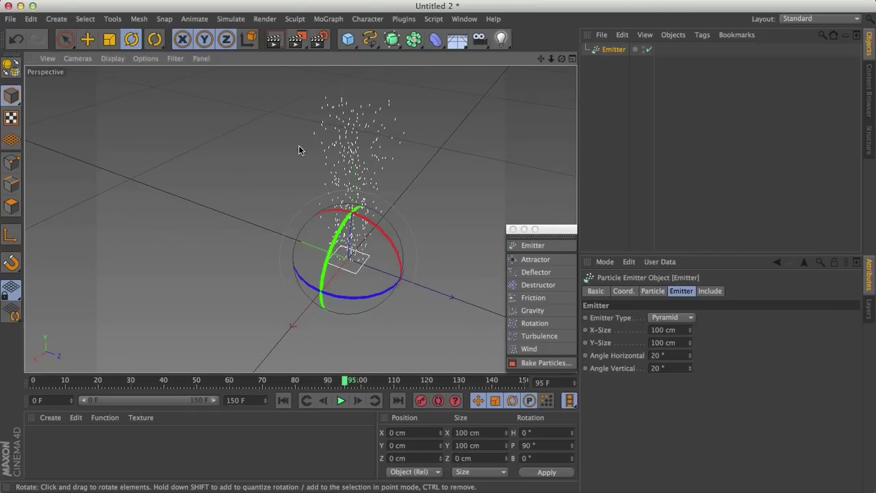
{"action": "left_click_drag", "start_coordinate": [366, 144], "coordinate": [341, 206], "text": "alt"}
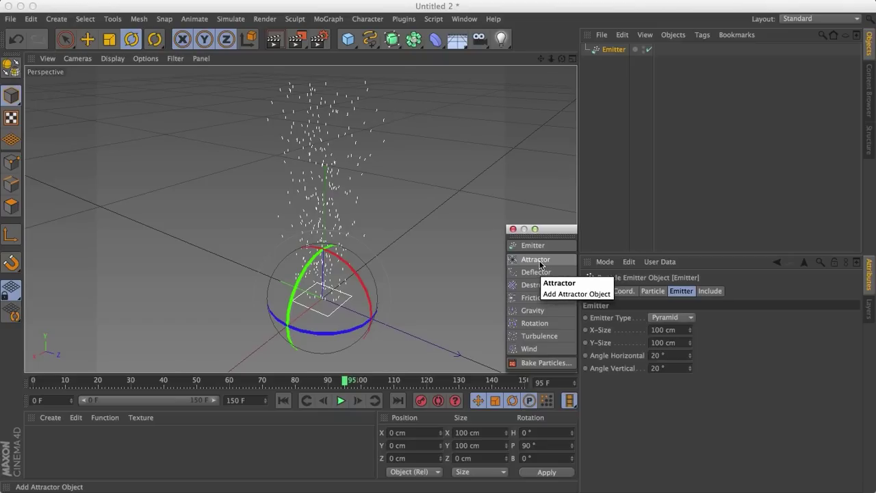
- Add a Wind object and a Turbulence object to the scene and return the animation to its first frame
{"action": "left_click", "coordinate": [534, 348]}
{"action": "left_click", "coordinate": [536, 336]}
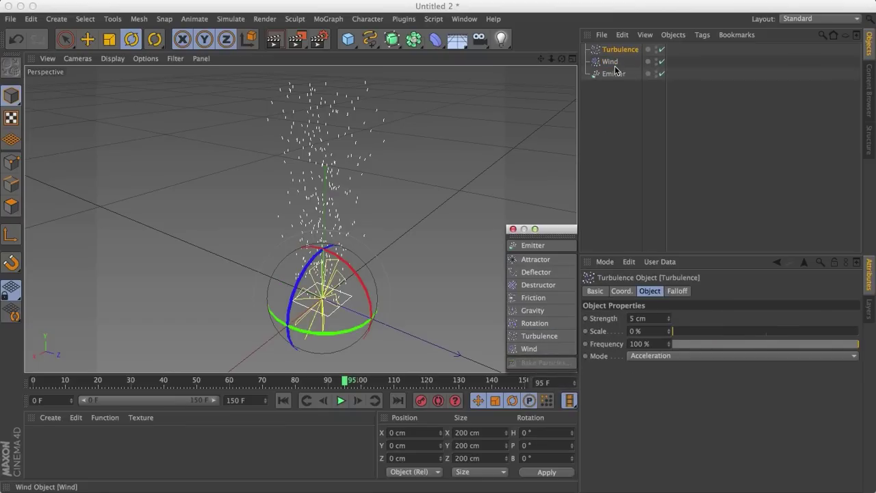
{"action": "left_click", "coordinate": [283, 401]}
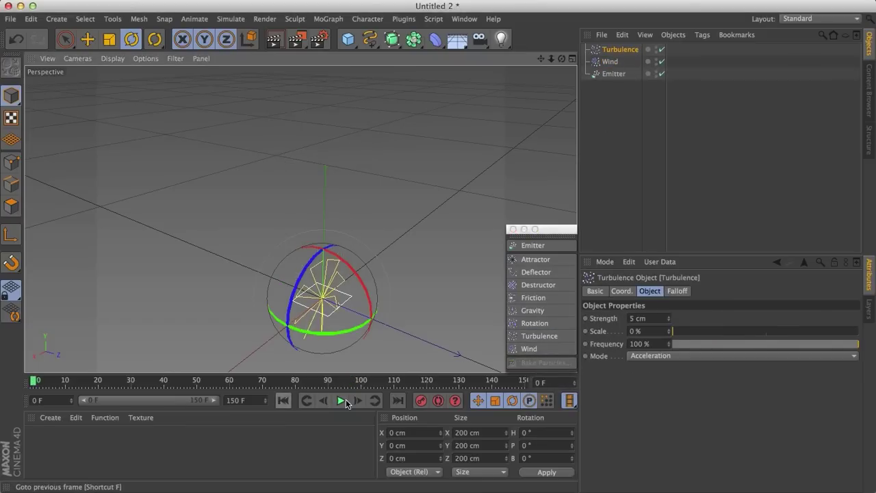
- Play the emission with the wind and turbulence modifiers active and return the animation to its first frame
{"action": "left_click", "coordinate": [341, 401]}
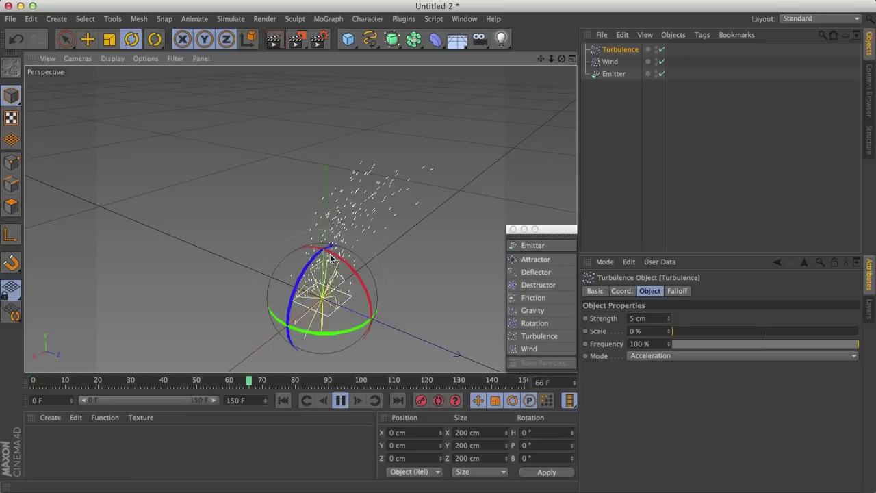
{"action": "left_click", "coordinate": [341, 400]}
{"action": "left_click", "coordinate": [288, 400]}
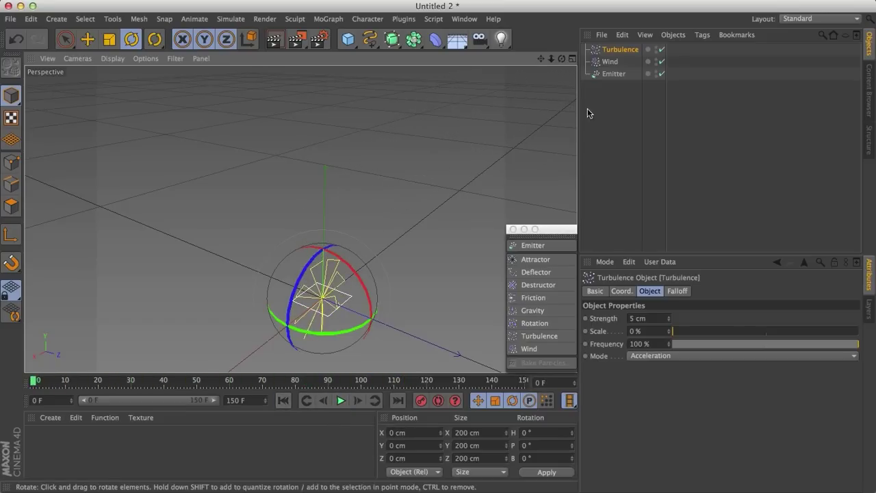
- Add the Wind and Turbulence objects to the emitter's modifier list and set the list's mode to Include
{"action": "left_click", "coordinate": [610, 76]}
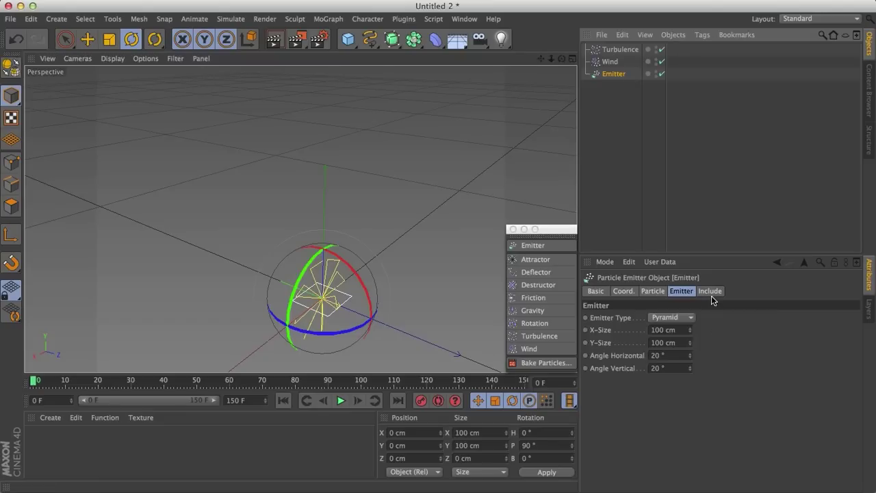
{"action": "left_click", "coordinate": [710, 292]}
{"action": "left_click", "coordinate": [608, 61]}
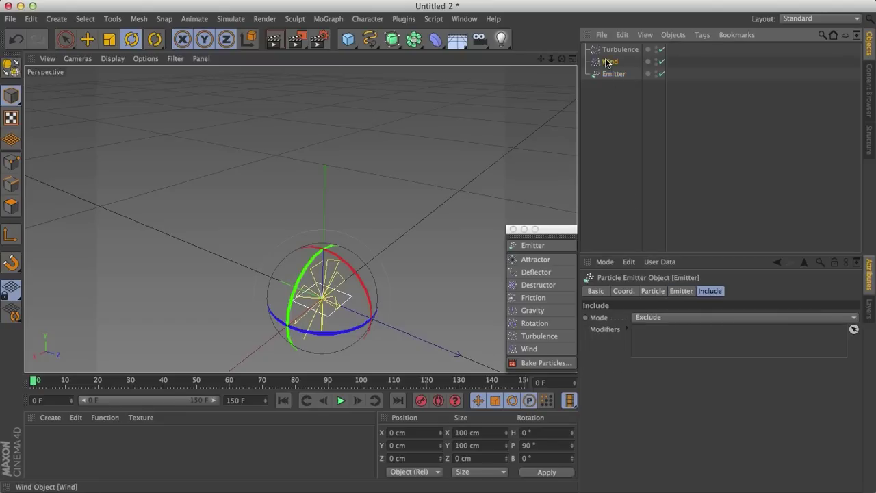
{"action": "left_click_drag", "start_coordinate": [646, 331], "coordinate": [661, 342]}
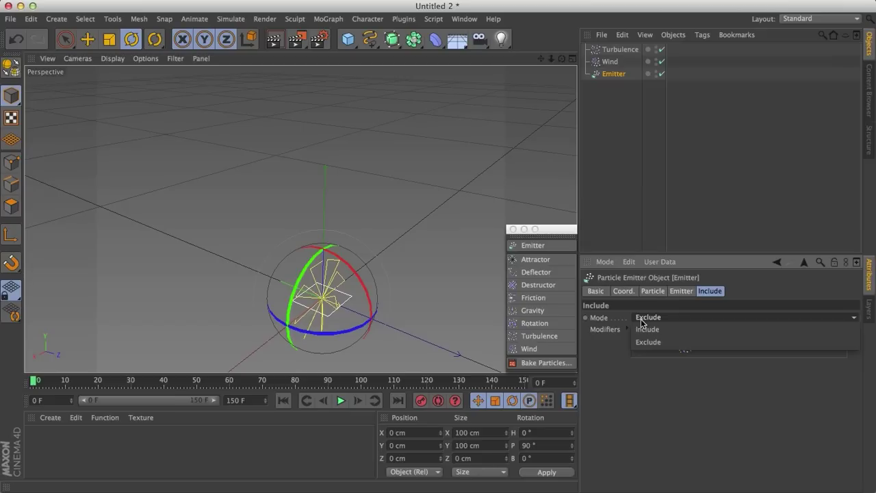
{"action": "left_click", "coordinate": [647, 317]}
{"action": "left_click", "coordinate": [654, 333]}
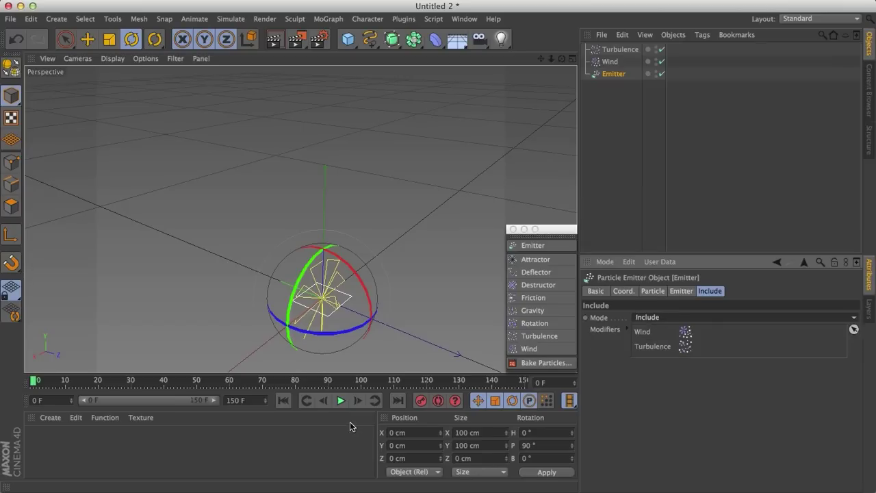
- Play the emission with the included modifiers and inspect the particle stream from the side
{"action": "left_click", "coordinate": [341, 401]}
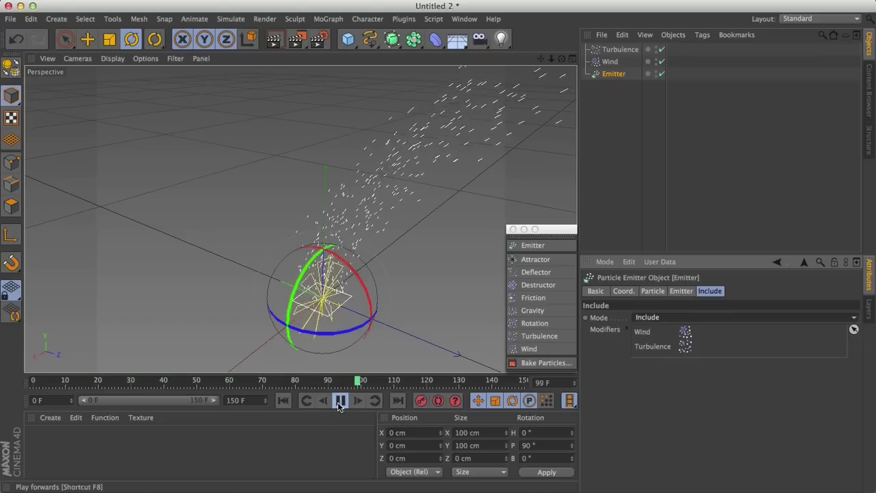
{"action": "left_click", "coordinate": [341, 403]}
{"action": "scroll", "coordinate": [316, 315], "scroll_direction": "down", "scroll_amount": 4}
{"action": "left_click_drag", "start_coordinate": [316, 314], "coordinate": [412, 281], "text": "alt"}
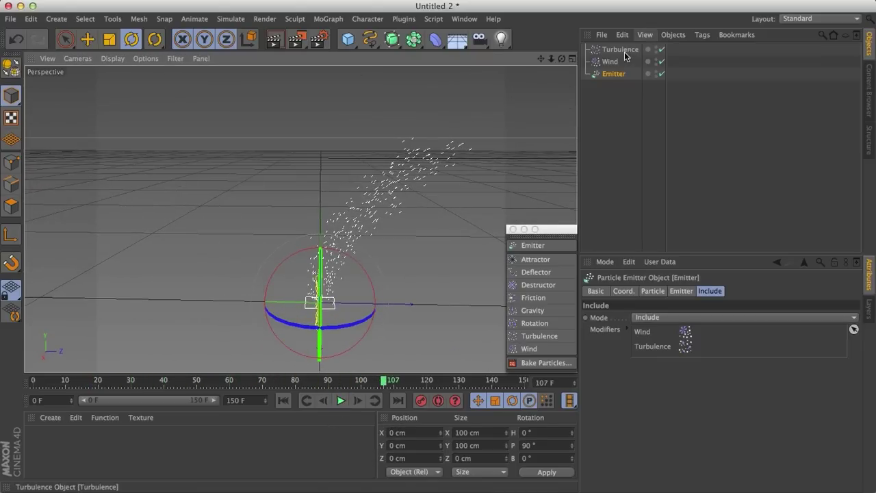
- Set the Turbulence object's strength to 100 cm and its scale to 1000 %, keeping the Acceleration mode
{"action": "left_click", "coordinate": [622, 50]}
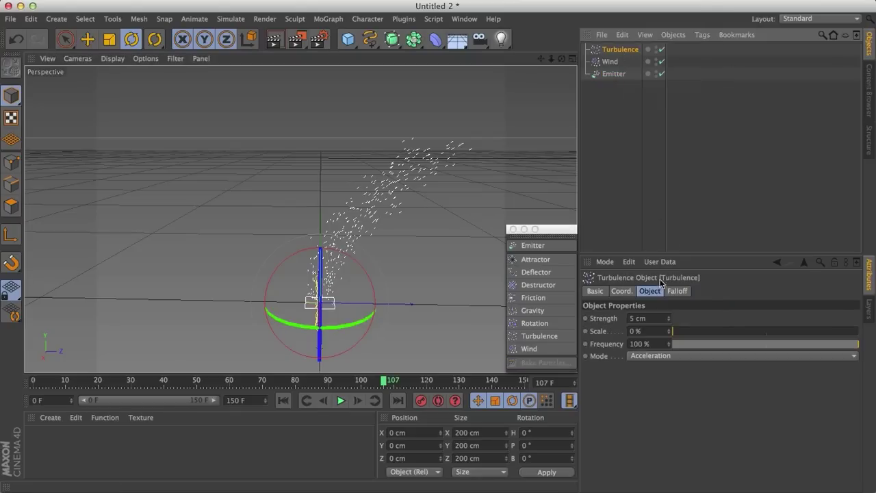
{"action": "left_click", "coordinate": [638, 357]}
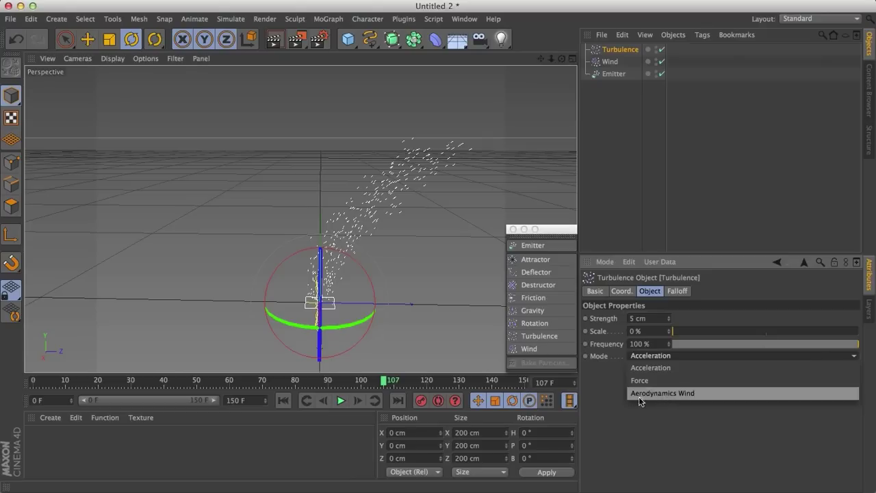
{"action": "left_click", "coordinate": [620, 388]}
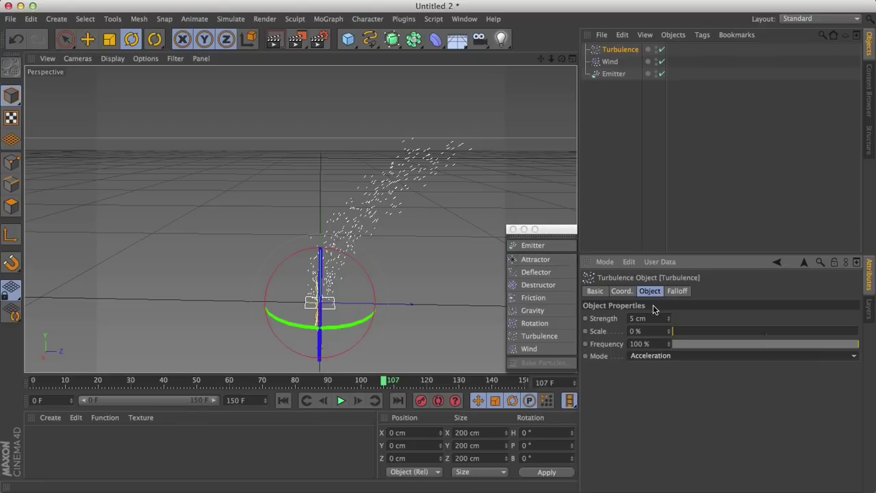
{"action": "left_click", "coordinate": [636, 316]}
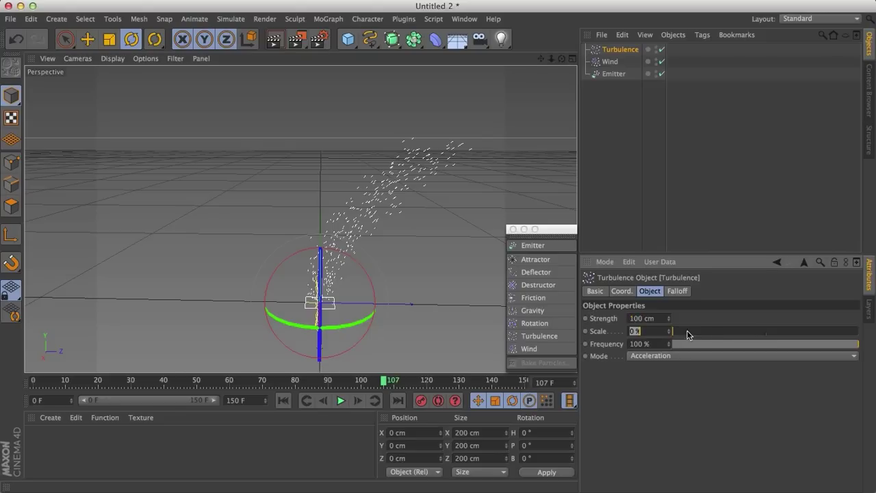
{"action": "left_click_drag", "start_coordinate": [688, 334], "coordinate": [826, 336]}
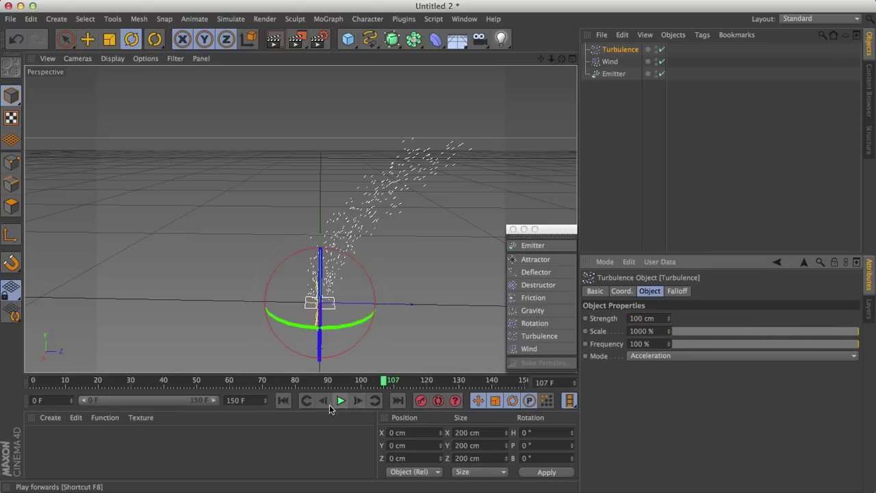
- Replay the emission from the first frame to examine the effect of the strong, large-scale turbulence
{"action": "left_click", "coordinate": [283, 401]}
{"action": "left_click", "coordinate": [339, 402]}
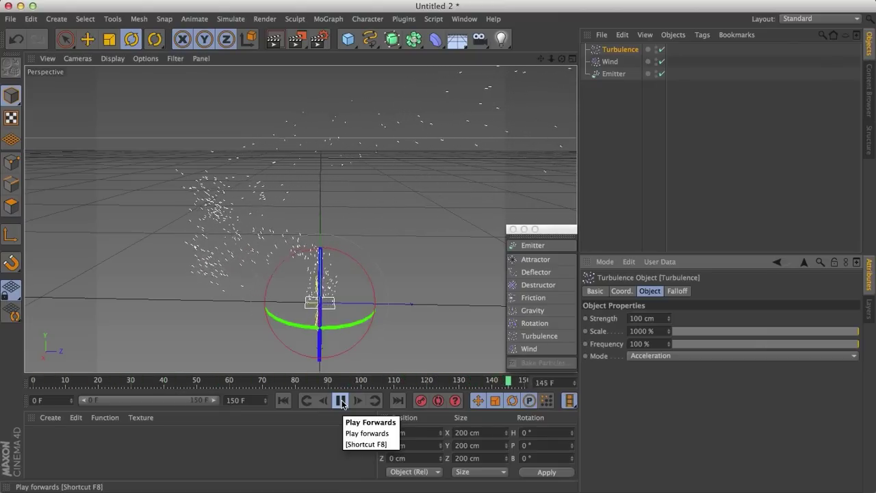
{"action": "left_click", "coordinate": [341, 401]}
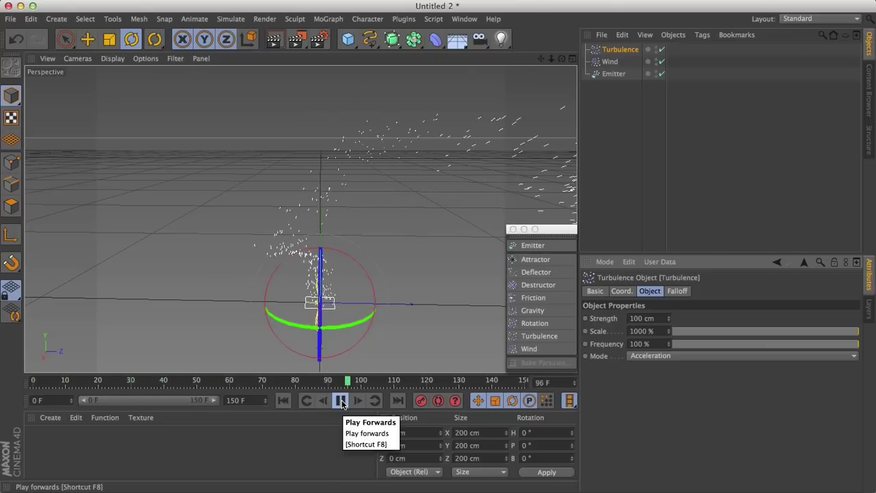
{"action": "left_click", "coordinate": [341, 401]}
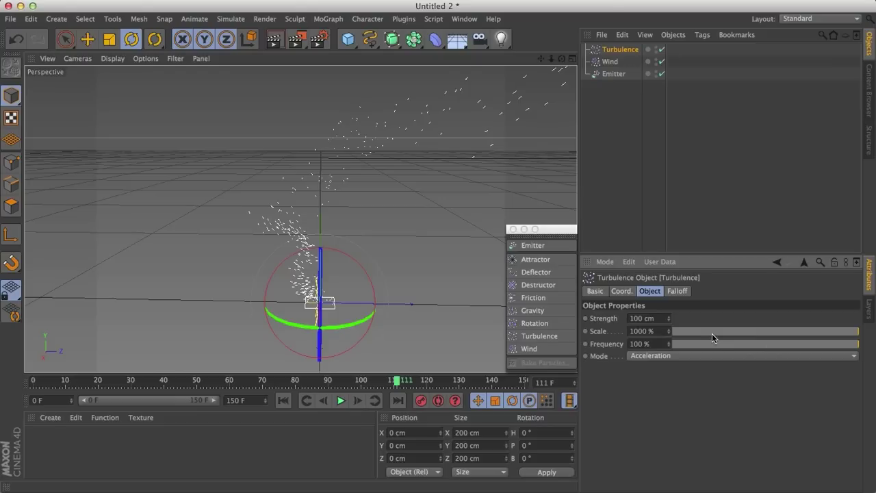
- Set the Turbulence object's strength to 10 cm and scale to 1.62 %, then replay and inspect the emission
{"action": "left_click_drag", "start_coordinate": [712, 334], "coordinate": [677, 335]}
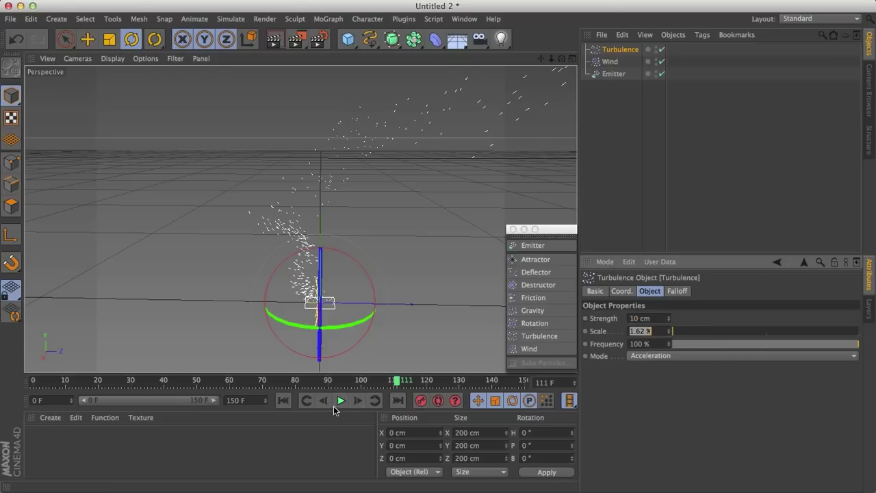
{"action": "left_click", "coordinate": [283, 401]}
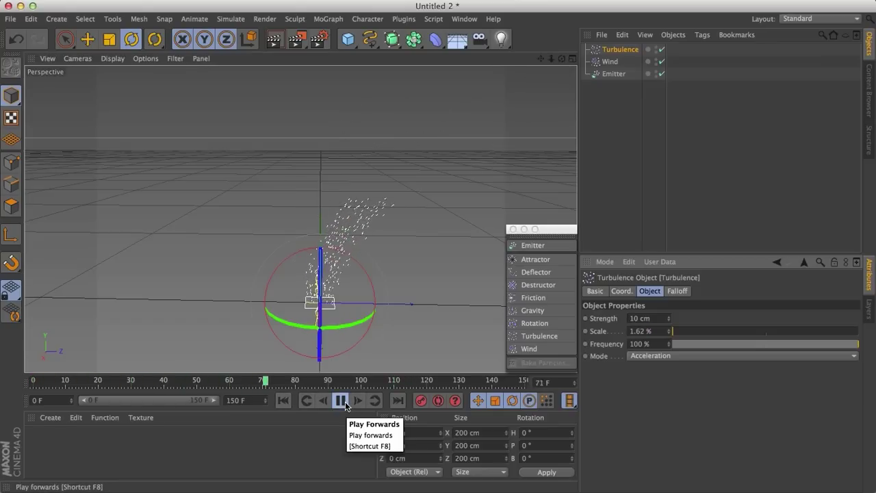
{"action": "left_click", "coordinate": [345, 404]}
{"action": "mouse_move", "coordinate": [321, 332]}
{"action": "left_mouse_down", "text": "alt"}
{"action": "mouse_move", "coordinate": [496, 314]}
{"action": "mouse_move", "coordinate": [334, 334]}
{"action": "left_mouse_up", "text": "alt"}
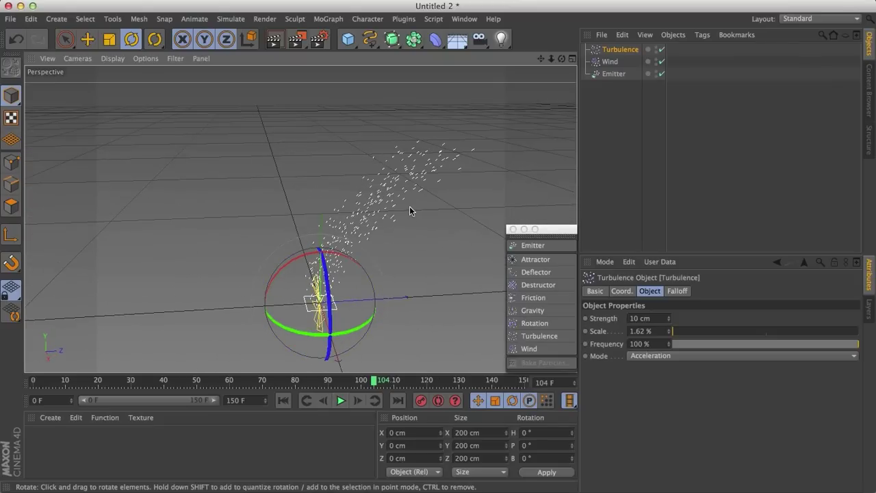
- Raise the Wind object's speed to 6.76 cm and play the emission
{"action": "left_click", "coordinate": [611, 62]}
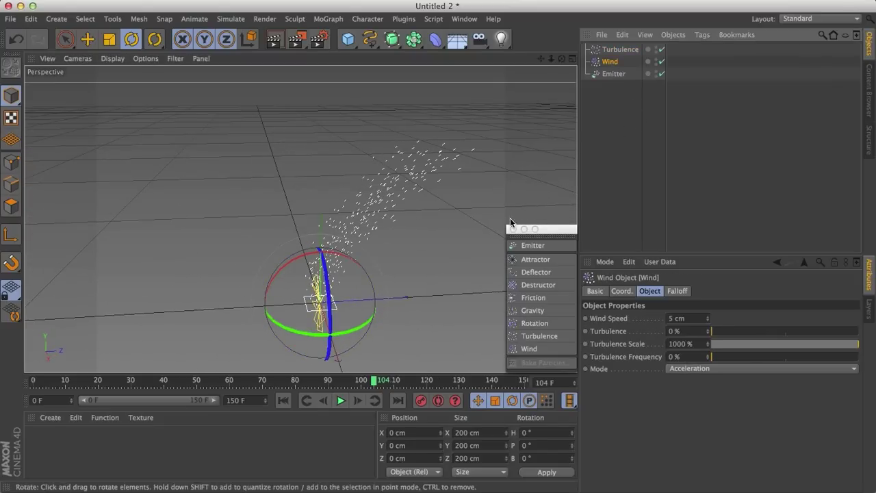
{"action": "left_click_drag", "start_coordinate": [393, 297], "coordinate": [332, 282], "text": "alt"}
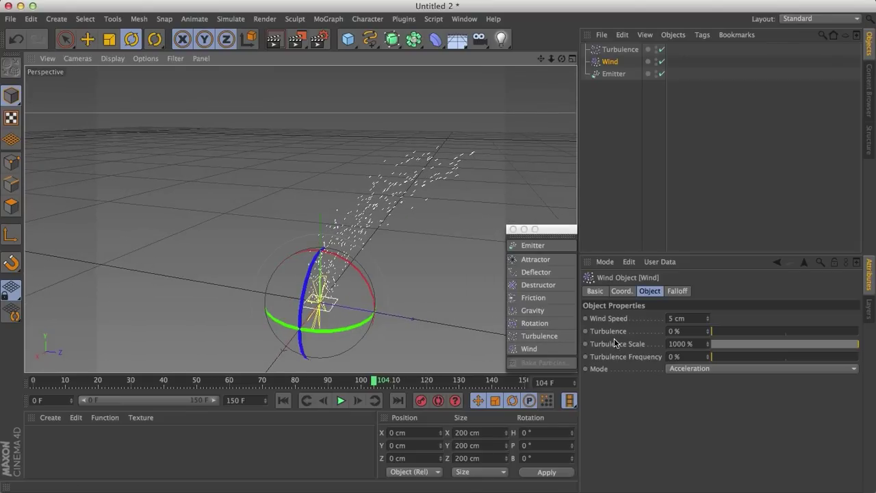
{"action": "left_click", "coordinate": [706, 319]}
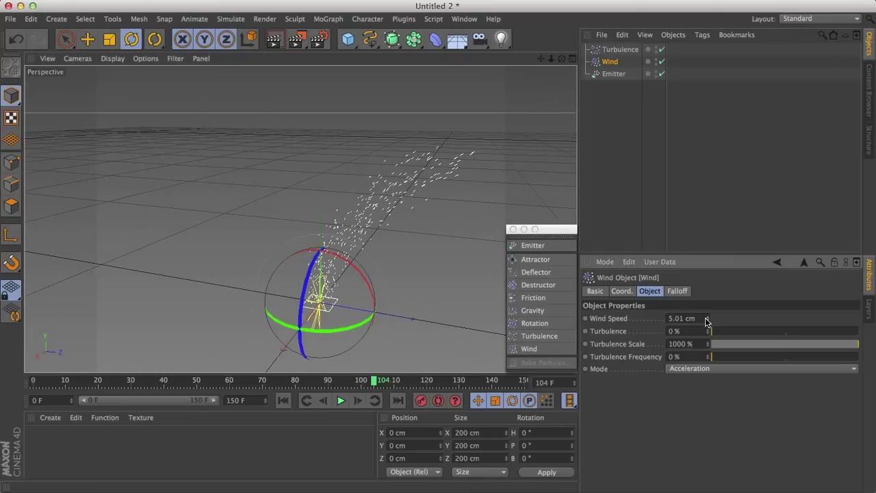
{"action": "left_click", "coordinate": [341, 401]}
{"action": "left_click", "coordinate": [342, 403]}
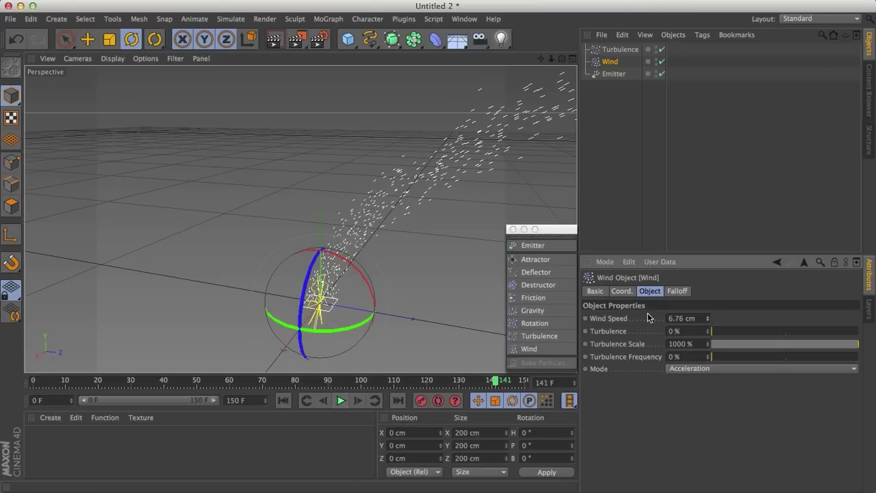
- Set the Wind object's speed to 50 cm and play the emission
{"action": "type", "text": "50"}
{"action": "key", "text": "Return"}
{"action": "left_click", "coordinate": [340, 401]}
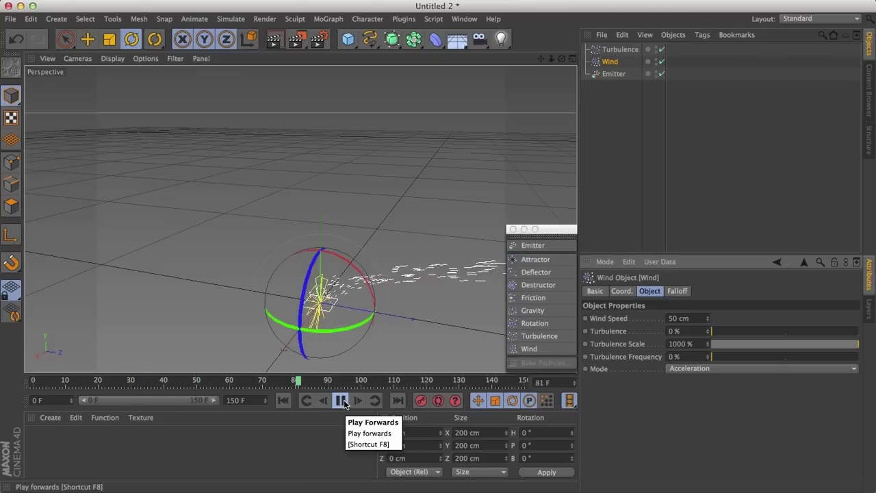
{"action": "left_click", "coordinate": [341, 401]}
- Set the Wind object's speed to 2 cm, replay the emission from the first frame and inspect it from the side
{"action": "left_click_drag", "start_coordinate": [699, 319], "coordinate": [656, 319]}
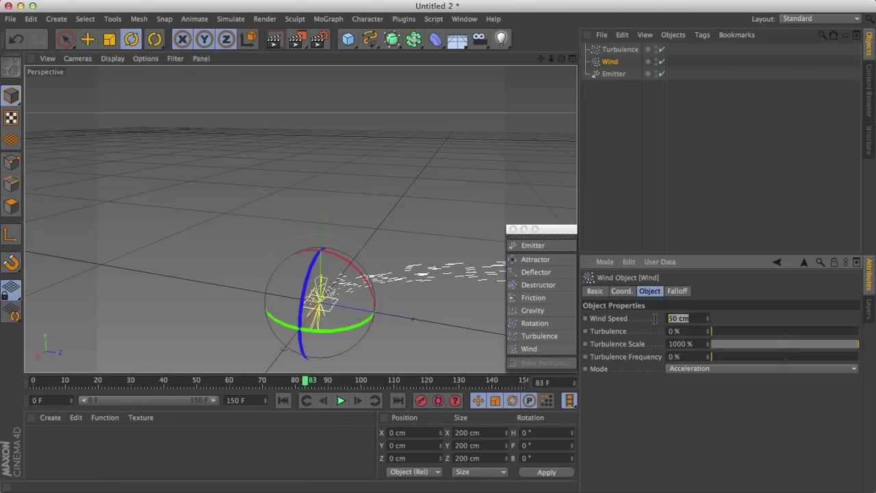
{"action": "left_click", "coordinate": [283, 400]}
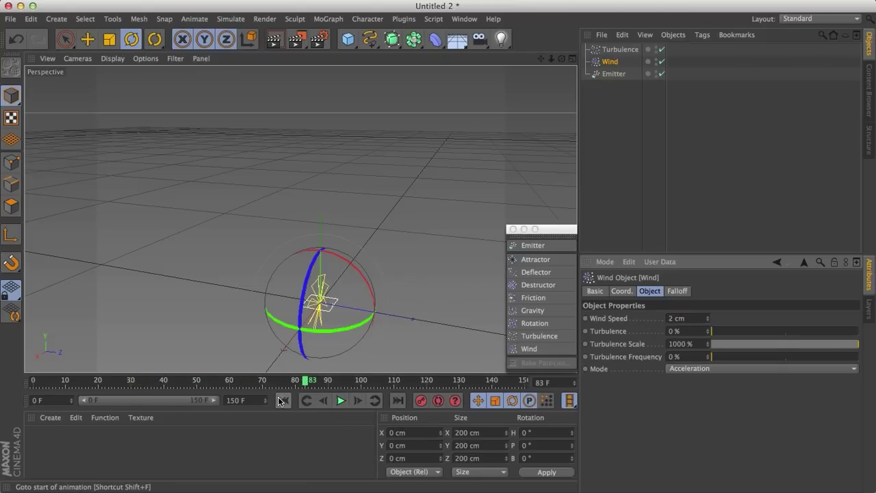
{"action": "left_click", "coordinate": [341, 401]}
{"action": "left_click_drag", "start_coordinate": [333, 363], "coordinate": [387, 317], "text": "alt"}
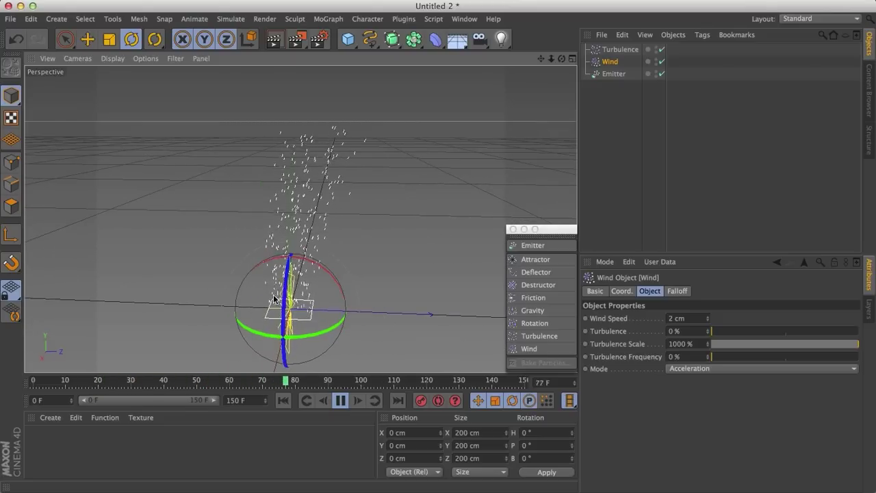
{"action": "left_click", "coordinate": [340, 400]}
{"action": "left_click_drag", "start_coordinate": [335, 315], "coordinate": [360, 101], "text": "alt"}
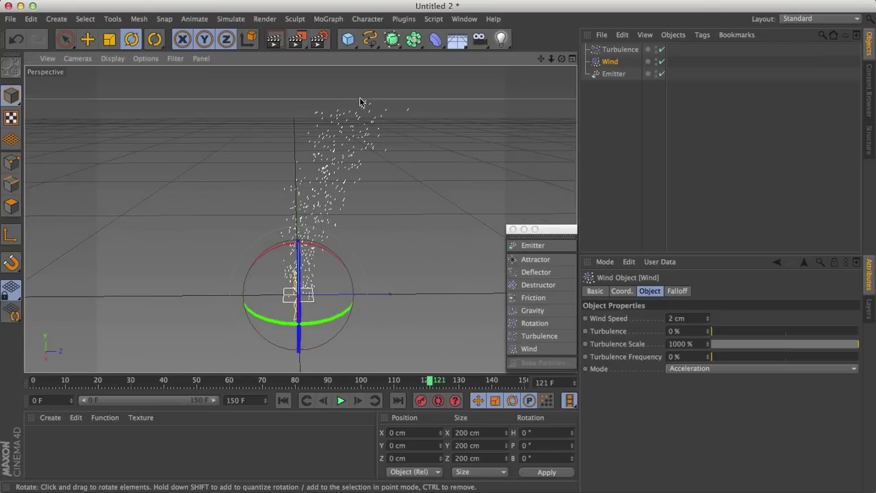
- Add a cube, stretch it to about 603 cm high and lower it to about Y -309 cm beneath the emitter
{"action": "left_click", "coordinate": [348, 39]}
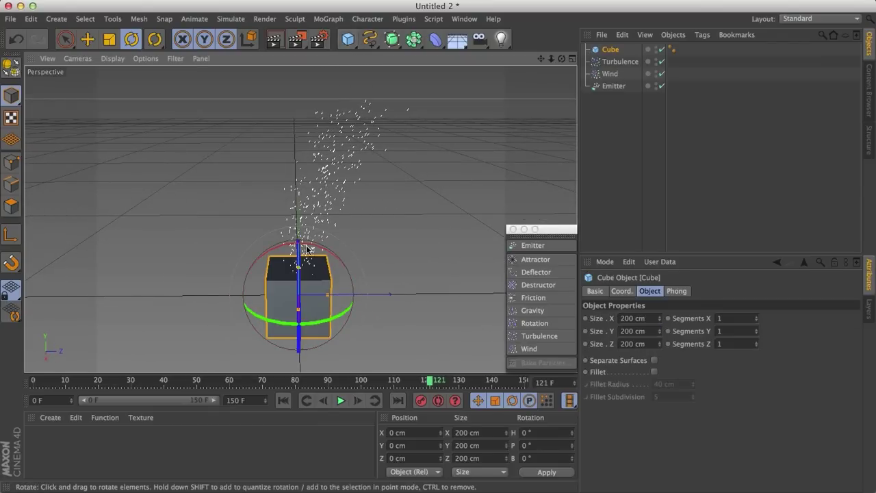
{"action": "left_click_drag", "start_coordinate": [308, 247], "coordinate": [302, 122], "text": "alt"}
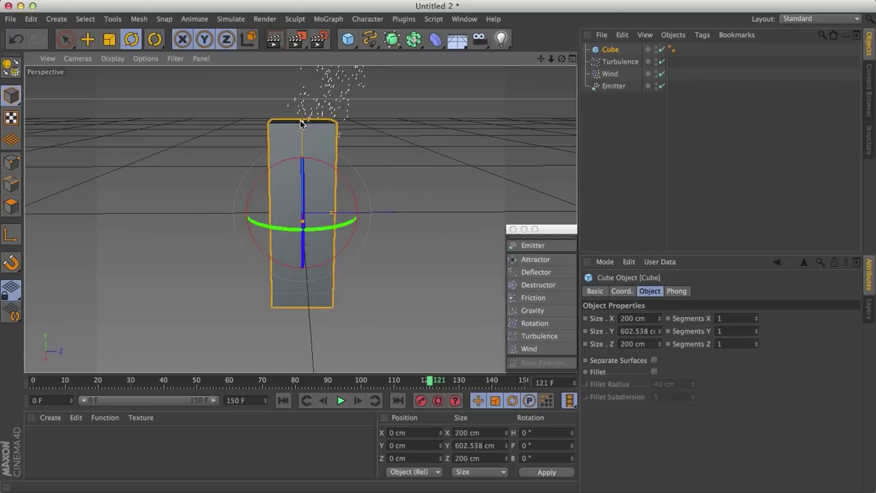
{"action": "key", "text": "space"}
{"action": "left_click_drag", "start_coordinate": [302, 193], "coordinate": [295, 261]}
{"action": "scroll", "coordinate": [287, 214], "scroll_direction": "up", "scroll_amount": 1}
{"action": "scroll", "coordinate": [288, 213], "scroll_direction": "up", "scroll_amount": 3}
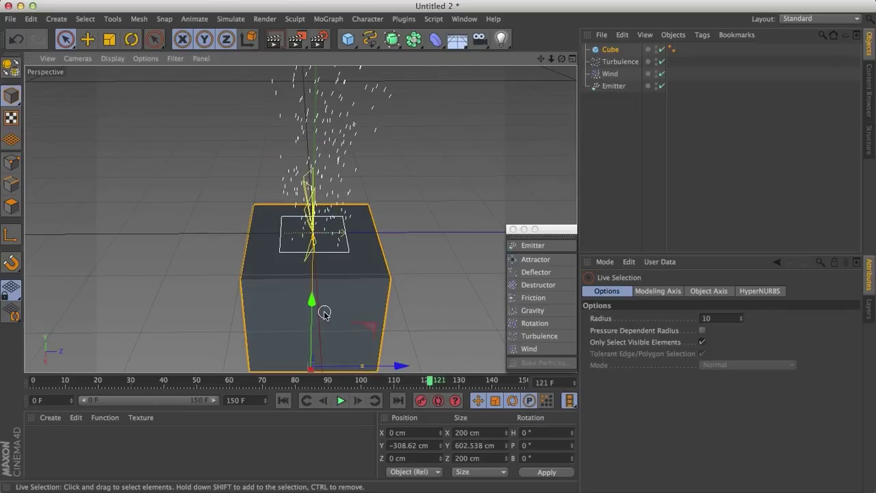
- Make the cube editable and inset its top polygon by about 36.75 cm with Extrude Inner
{"action": "key", "text": "c"}
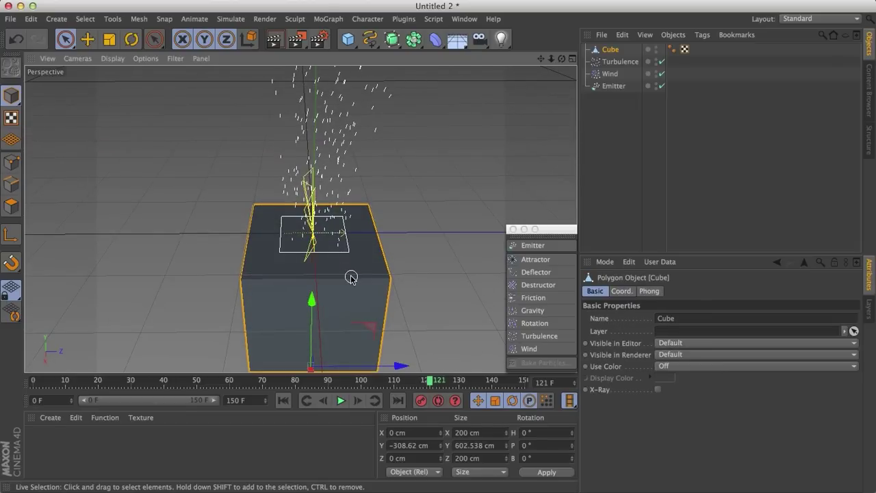
{"action": "left_click", "coordinate": [11, 206]}
{"action": "left_click", "coordinate": [269, 256]}
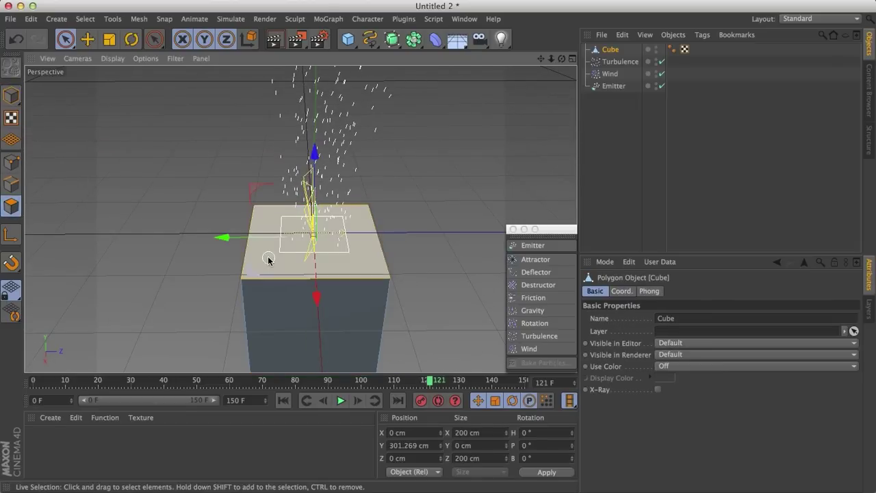
{"action": "key", "text": "i"}
{"action": "left_click_drag", "start_coordinate": [450, 257], "coordinate": [390, 257]}
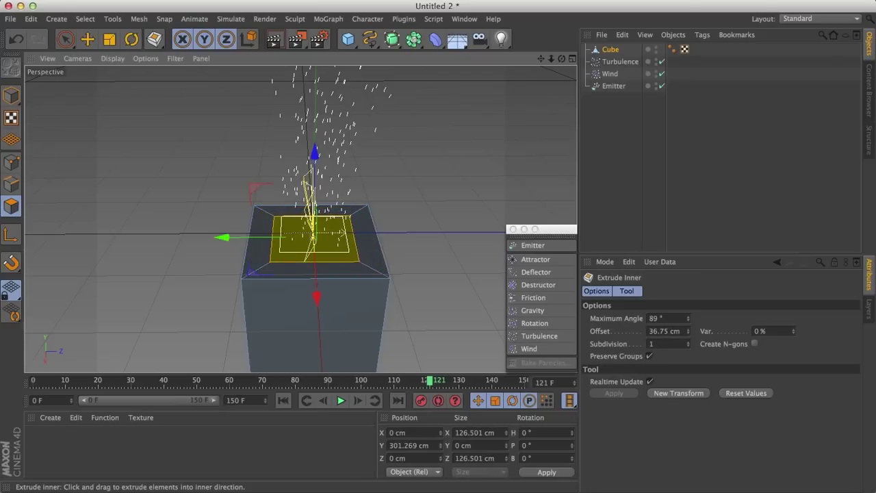
- Extrude the inset top polygon down into the block by about -32.5 cm and return to editing the whole object
{"action": "key", "text": "d"}
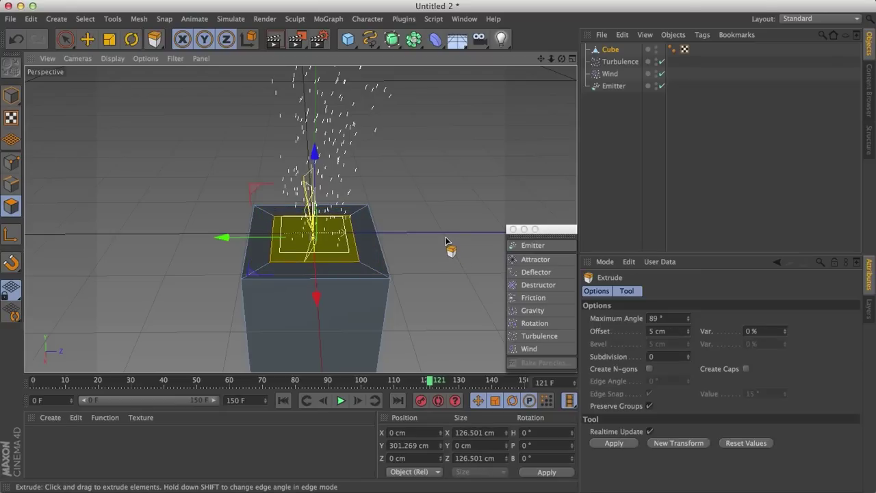
{"action": "left_click_drag", "start_coordinate": [446, 241], "coordinate": [394, 241]}
{"action": "key", "text": "Return"}
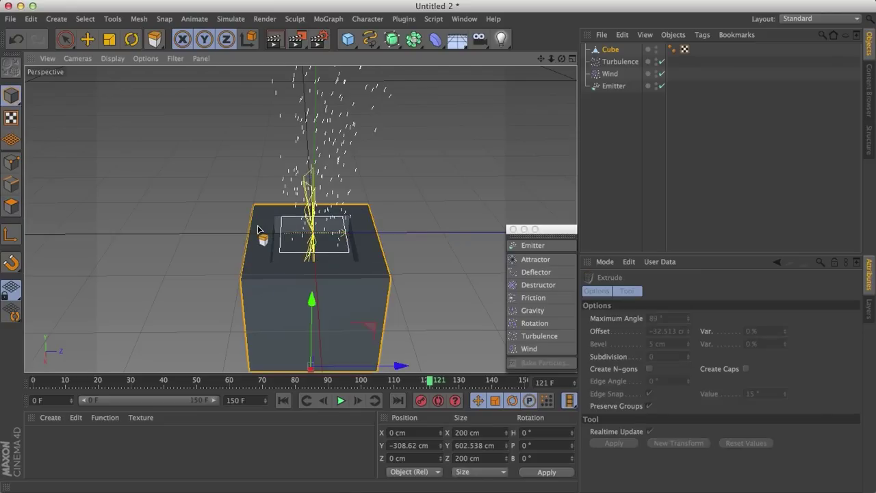
- Raise the cube to about Y -275 cm so its opening sits around the emitter
{"action": "key", "text": "space"}
{"action": "left_click_drag", "start_coordinate": [311, 299], "coordinate": [310, 288]}
{"action": "scroll", "coordinate": [311, 286], "scroll_direction": "down", "scroll_amount": 8}
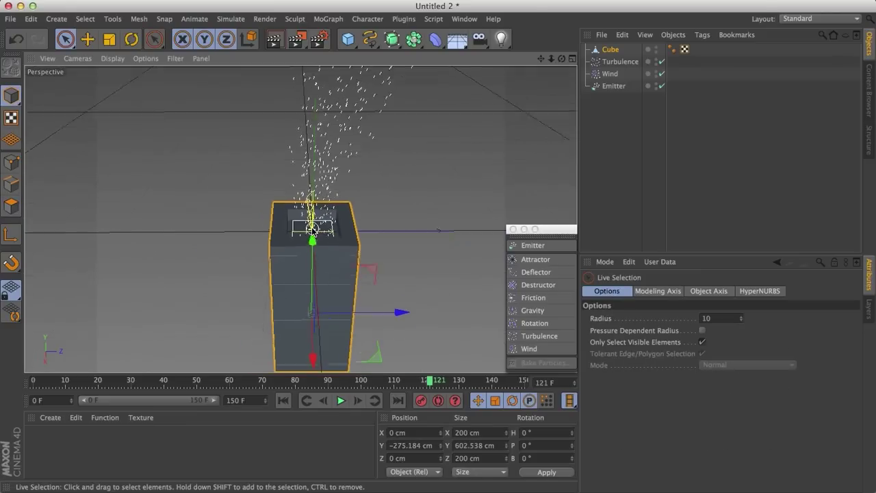
- Render a wider view of the block and particle stream, and close the floating particle tools palette
{"action": "left_click_drag", "start_coordinate": [317, 235], "coordinate": [322, 211], "text": "alt"}
{"action": "middle_click_drag", "start_coordinate": [325, 198], "coordinate": [316, 229], "text": "alt"}
{"action": "left_click_drag", "start_coordinate": [313, 229], "coordinate": [313, 230], "text": "alt"}
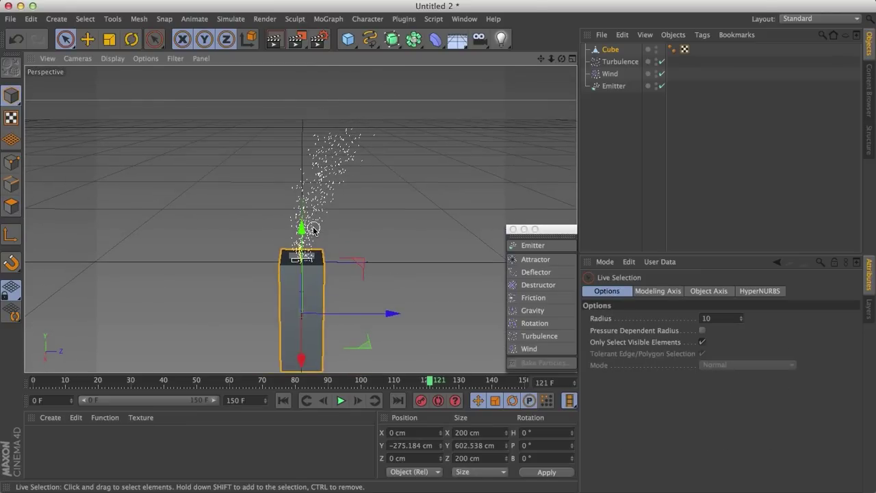
{"action": "key", "text": "super+r"}
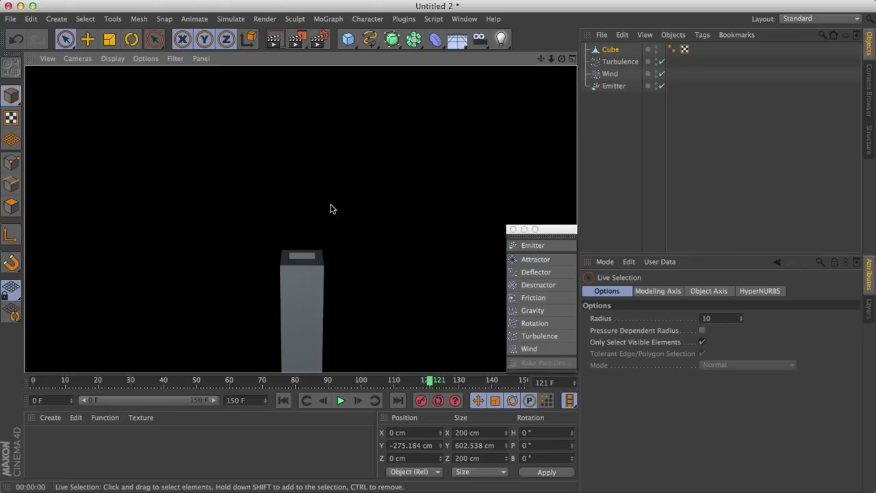
{"action": "left_click", "coordinate": [512, 229]}
{"action": "left_click_drag", "start_coordinate": [360, 200], "coordinate": [313, 234], "text": "alt"}
{"action": "scroll", "coordinate": [314, 234], "scroll_direction": "up", "scroll_amount": 4}
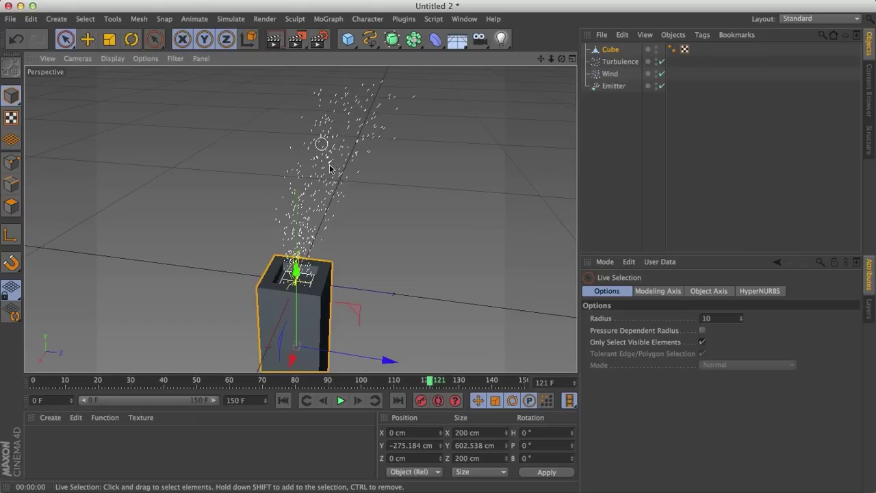
- Add a sphere, shrink it to a radius of about 14 cm and make it a child of the Emitter
{"action": "left_click", "coordinate": [352, 44]}
{"action": "left_click", "coordinate": [354, 50]}
{"action": "left_click", "coordinate": [352, 44]}
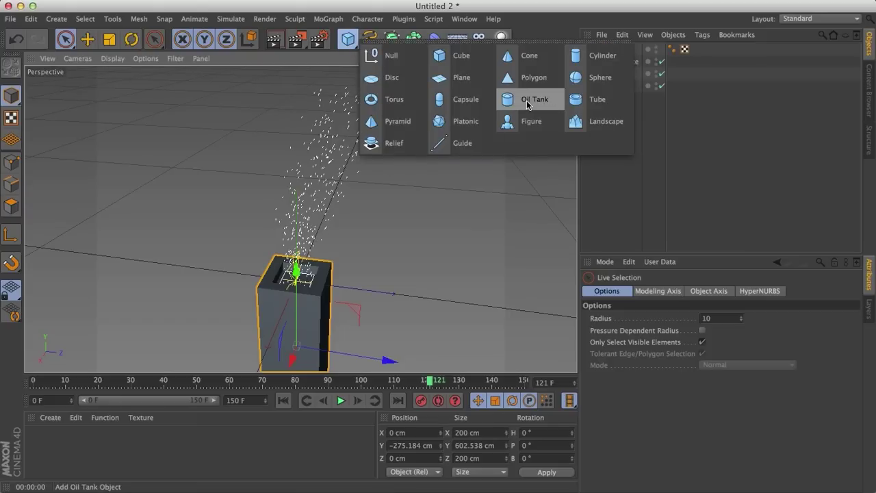
{"action": "left_click", "coordinate": [588, 86]}
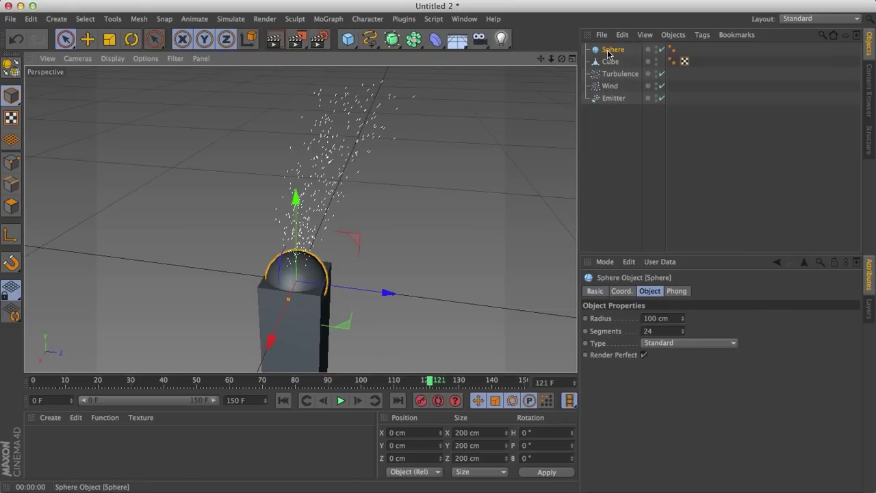
{"action": "left_click_drag", "start_coordinate": [609, 52], "coordinate": [606, 115]}
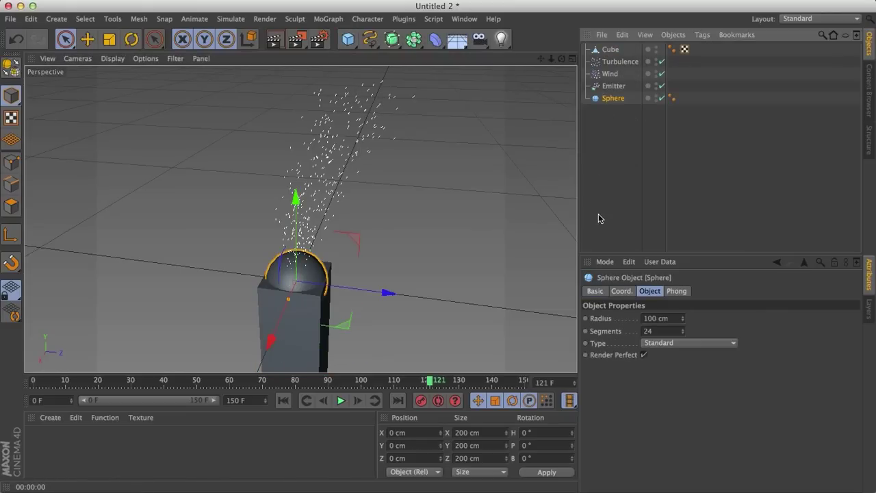
{"action": "left_click_drag", "start_coordinate": [288, 305], "coordinate": [297, 282]}
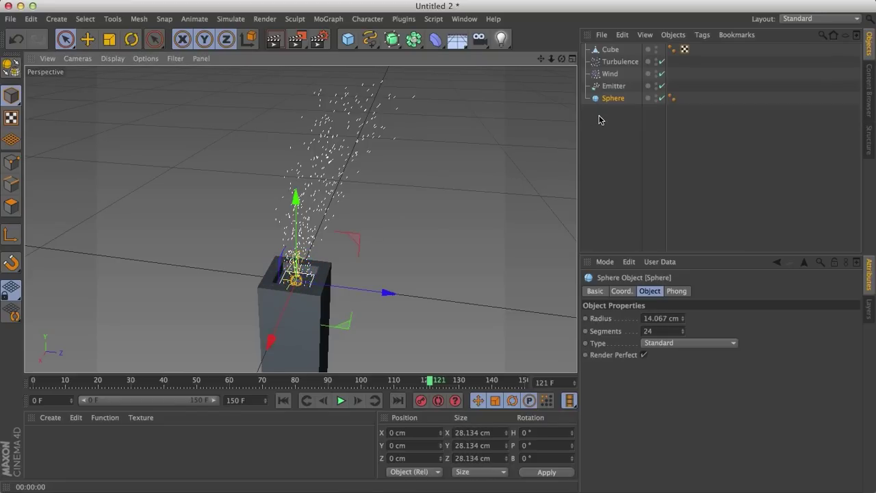
{"action": "left_click_drag", "start_coordinate": [608, 100], "coordinate": [614, 86]}
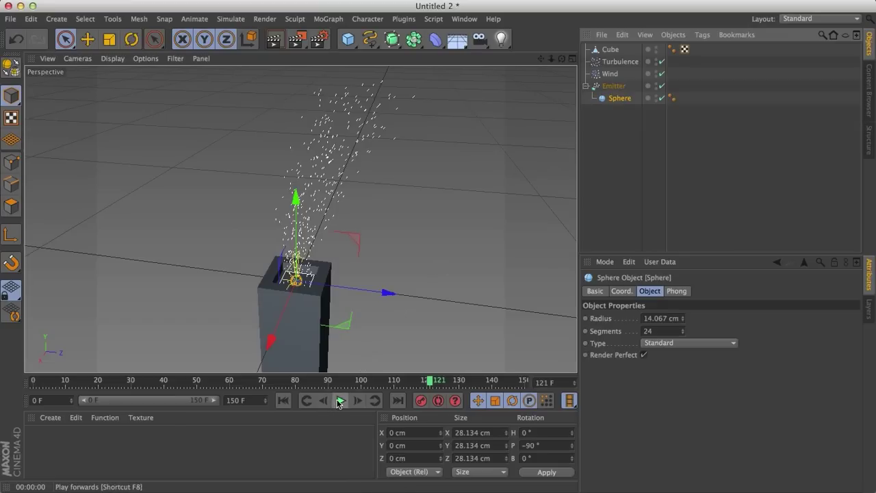
- Replay the emission from the first frame, pause near frame 119 and render the view to check the sphere particles
{"action": "left_click", "coordinate": [283, 400]}
{"action": "left_click", "coordinate": [340, 401]}
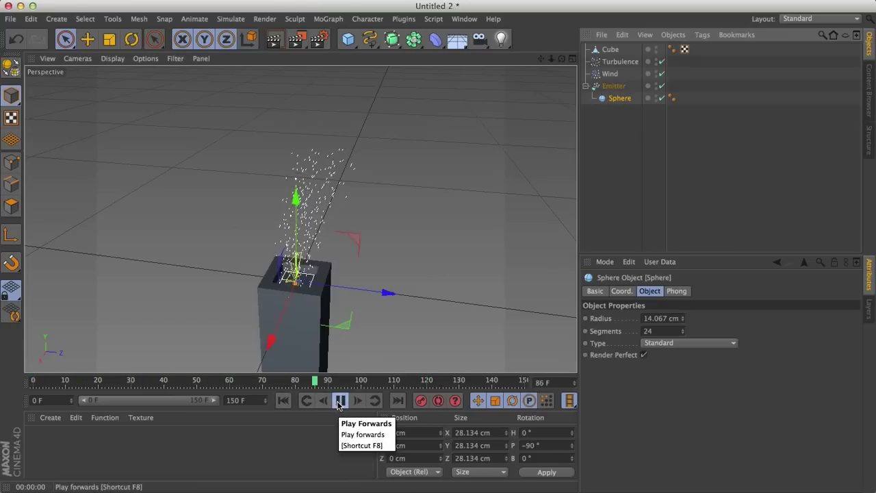
{"action": "left_click", "coordinate": [341, 401]}
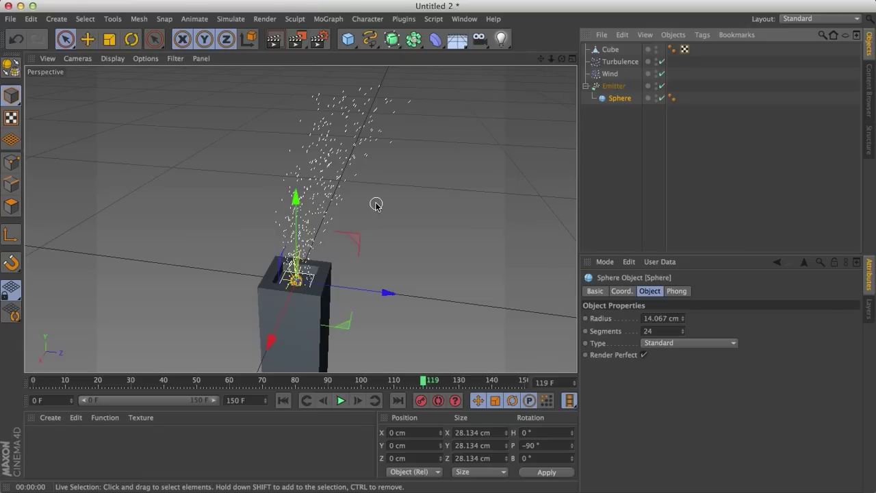
{"action": "key", "text": "super+r"}
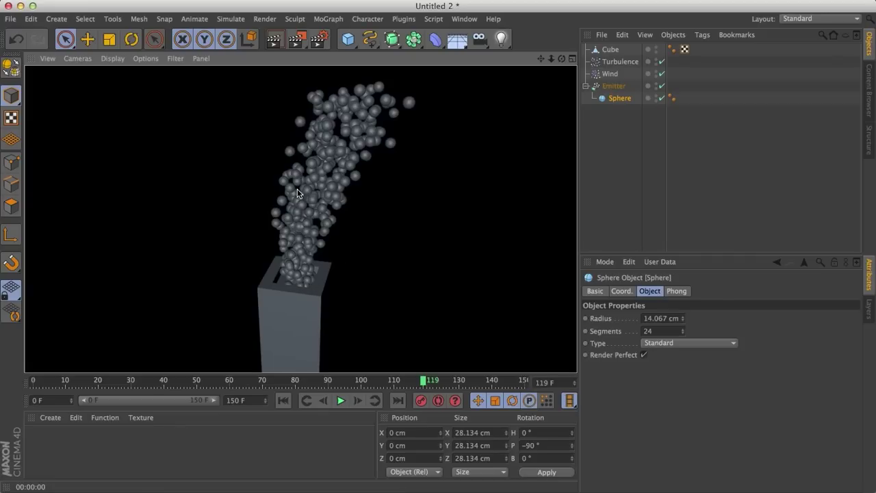
{"action": "left_click", "coordinate": [286, 284]}
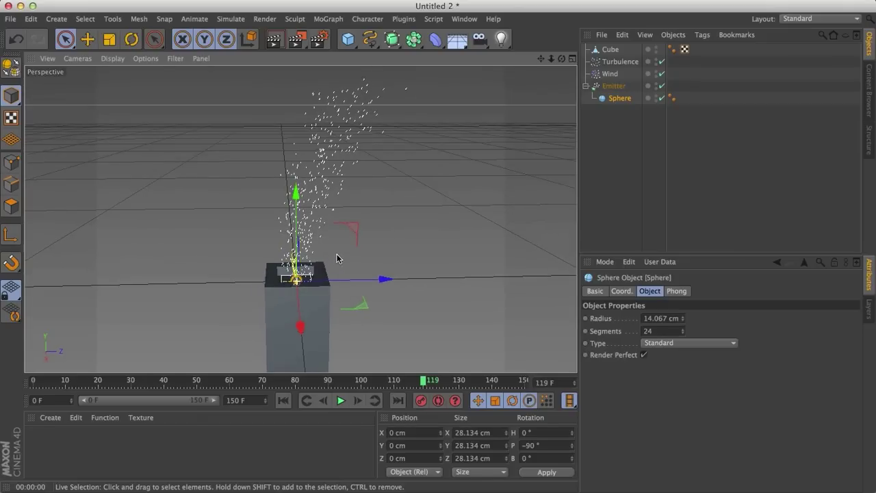
- Create a new material with Transparency and Fog enabled and Specular disabled
{"action": "left_click", "coordinate": [60, 421]}
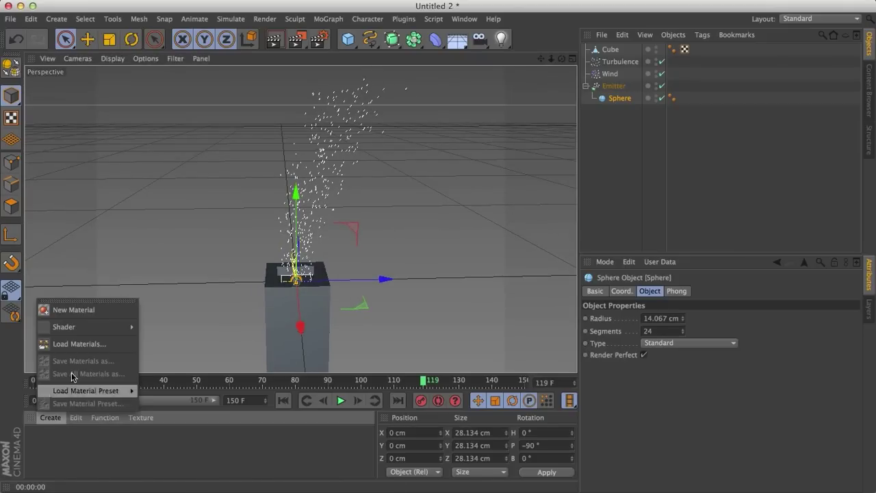
{"action": "left_click", "coordinate": [69, 308]}
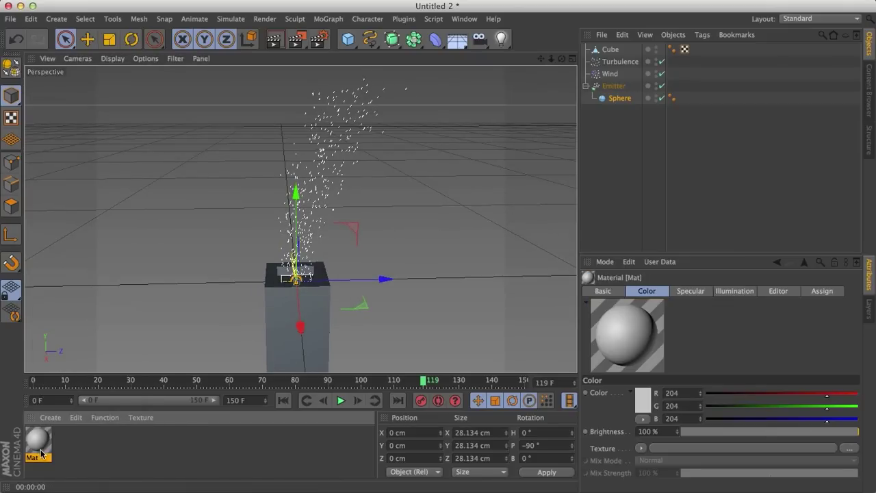
{"action": "left_click", "coordinate": [610, 292]}
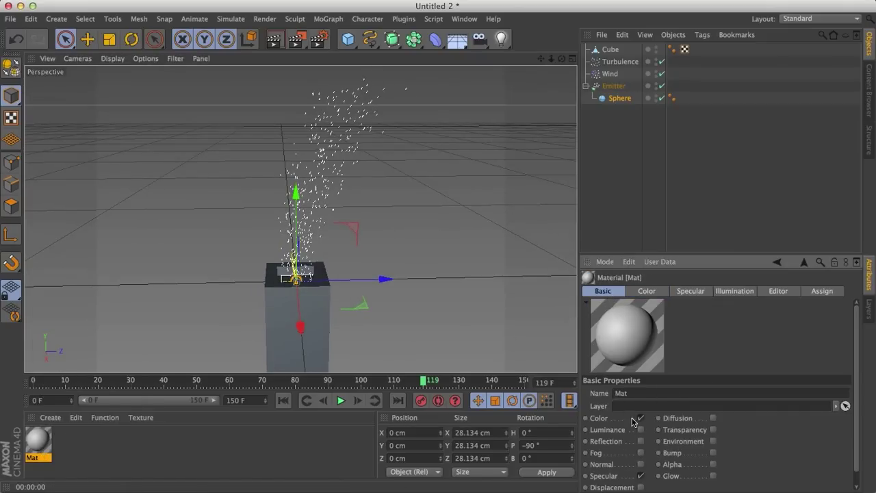
{"action": "left_click", "coordinate": [712, 429]}
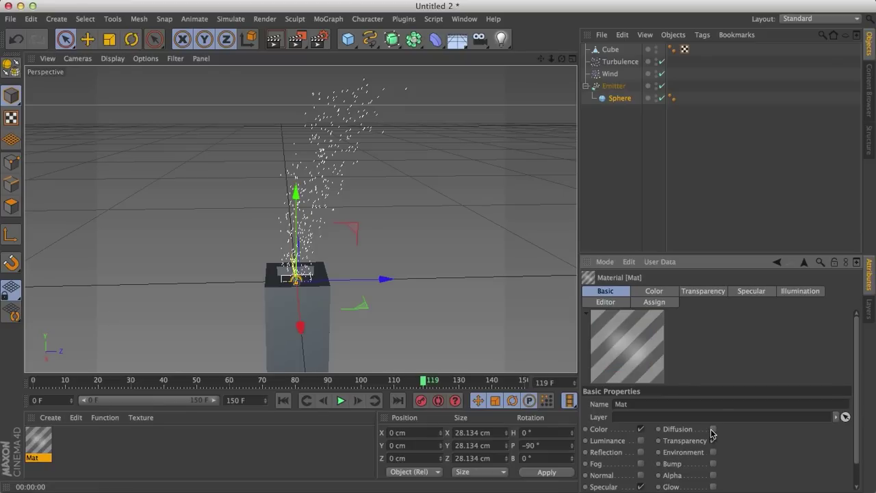
{"action": "left_click", "coordinate": [641, 464]}
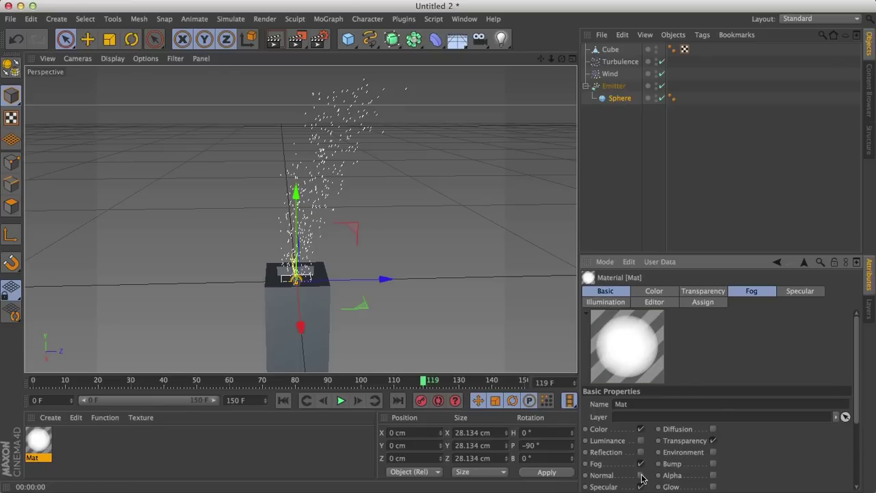
{"action": "scroll", "coordinate": [642, 431], "scroll_direction": "down", "scroll_amount": 3}
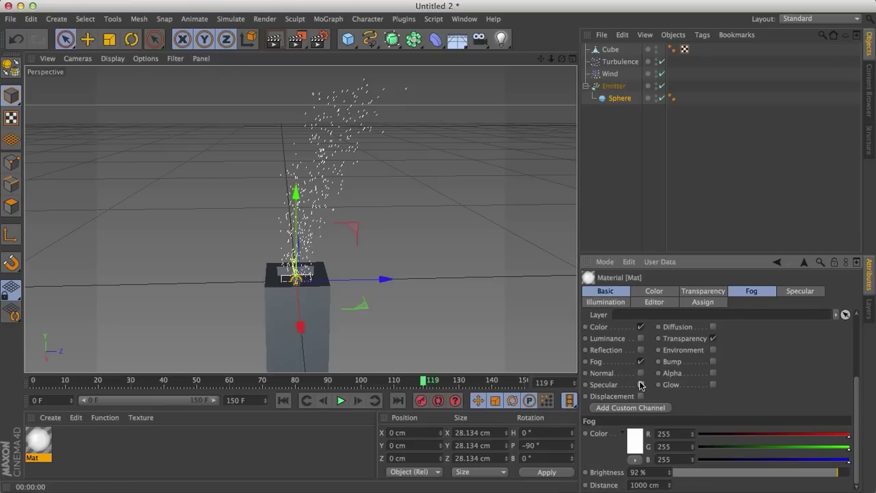
{"action": "left_click", "coordinate": [641, 385]}
- Set the material's base colour to mid grey, RGB 128
{"action": "left_click", "coordinate": [675, 291]}
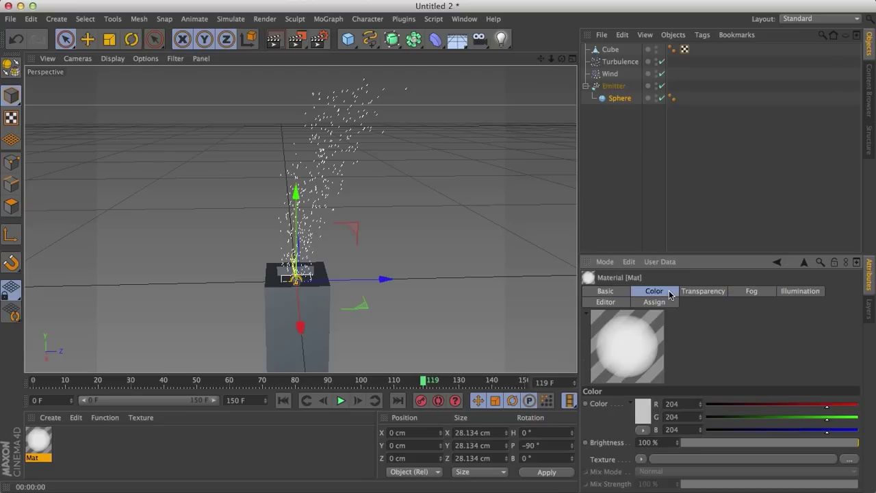
{"action": "left_click", "coordinate": [648, 410]}
{"action": "left_click_drag", "start_coordinate": [614, 421], "coordinate": [562, 409]}
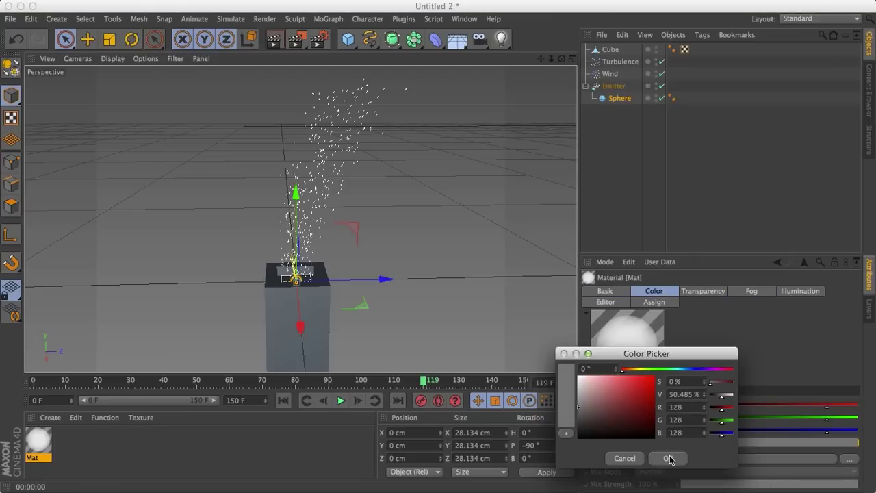
{"action": "left_click", "coordinate": [669, 458]}
- Set the material's transparency colour to grey RGB 138 and its transparency brightness to 90%
{"action": "left_click", "coordinate": [704, 291]}
{"action": "left_click", "coordinate": [678, 413]}
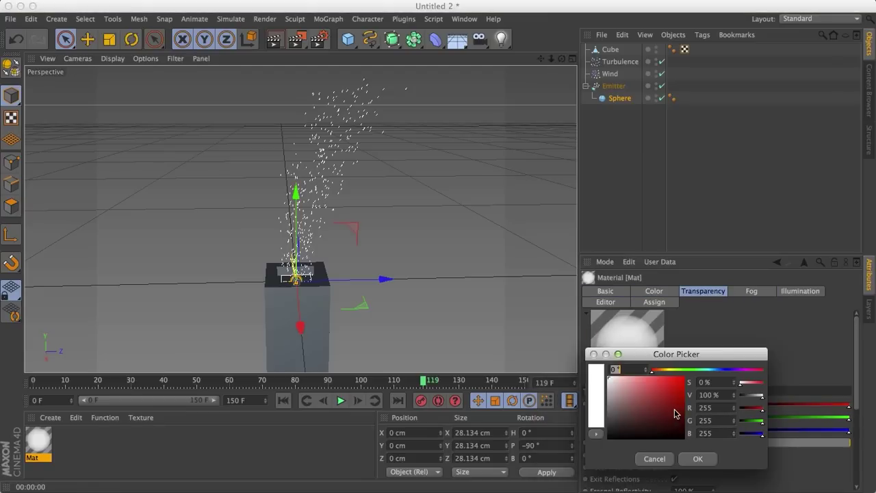
{"action": "left_click", "coordinate": [694, 457]}
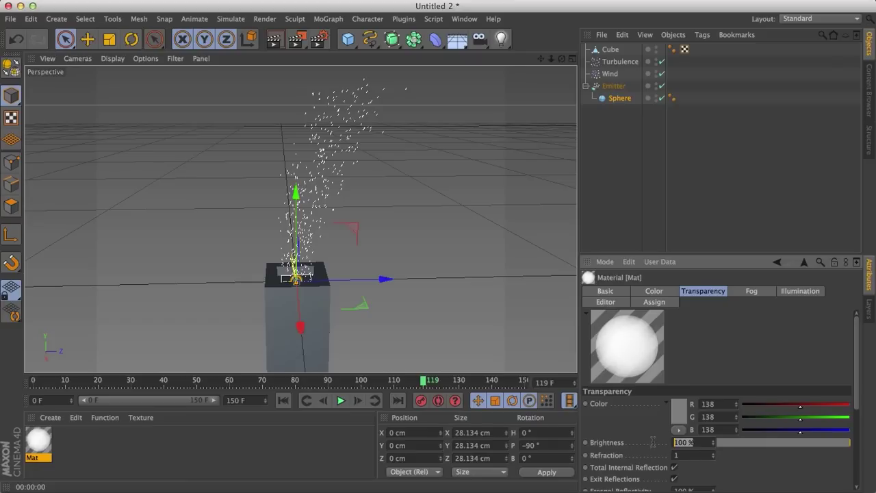
{"action": "type", "text": "98"}
{"action": "key", "text": "Return"}
{"action": "type", "text": "90"}
{"action": "key", "text": "Return"}
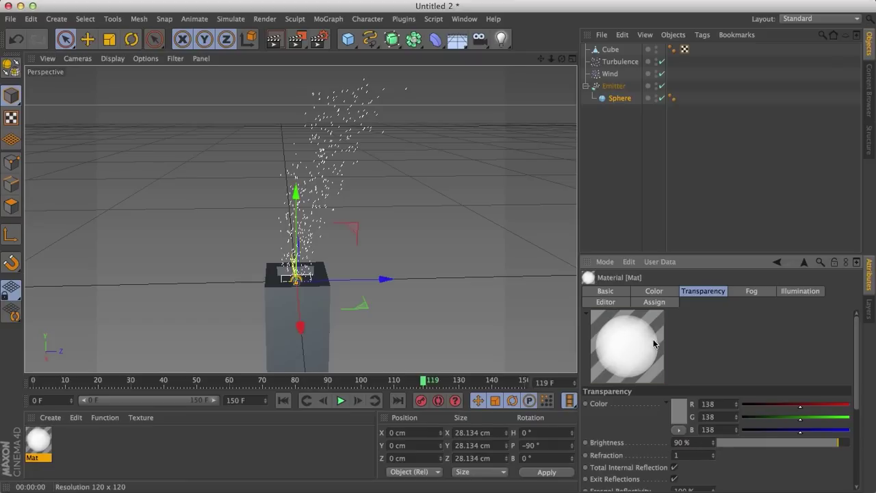
- Lower the material's fog brightness to 48% and set the fog colour to grey RGB 116
{"action": "left_click", "coordinate": [743, 295]}
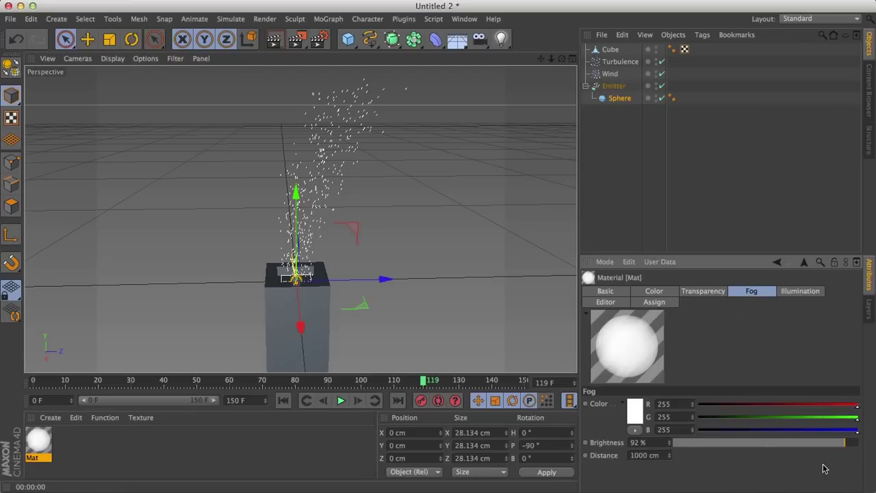
{"action": "left_click_drag", "start_coordinate": [839, 447], "coordinate": [765, 447]}
{"action": "left_click", "coordinate": [636, 412]}
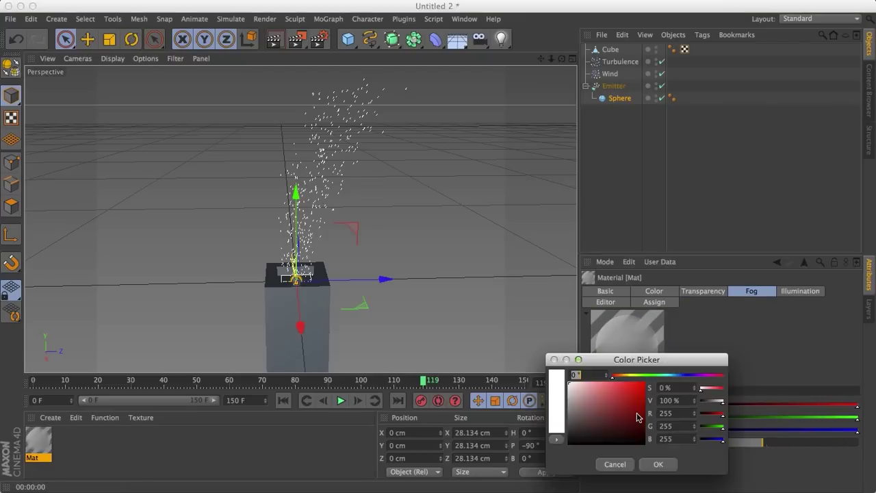
{"action": "left_click_drag", "start_coordinate": [594, 414], "coordinate": [530, 415]}
{"action": "left_click", "coordinate": [651, 466]}
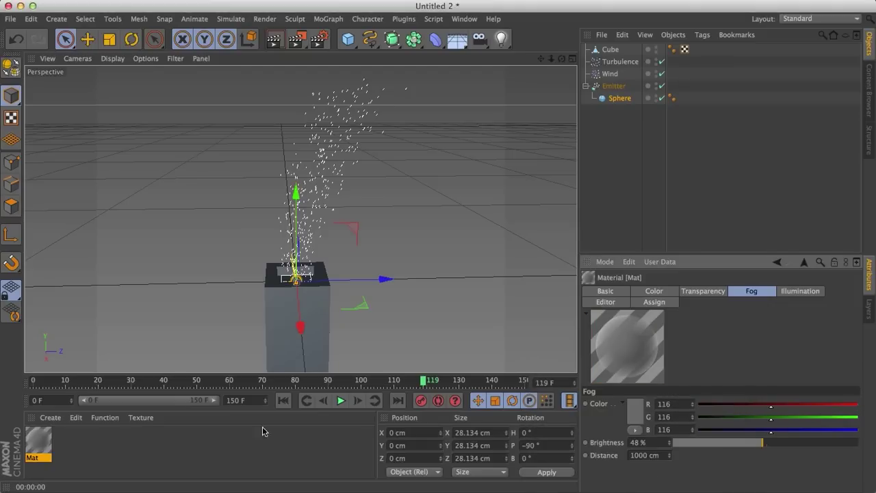
- Apply the material to the sphere under the Emitter and render the view
{"action": "left_click_drag", "start_coordinate": [29, 440], "coordinate": [624, 102]}
{"action": "left_click_drag", "start_coordinate": [485, 201], "coordinate": [473, 257], "text": "alt"}
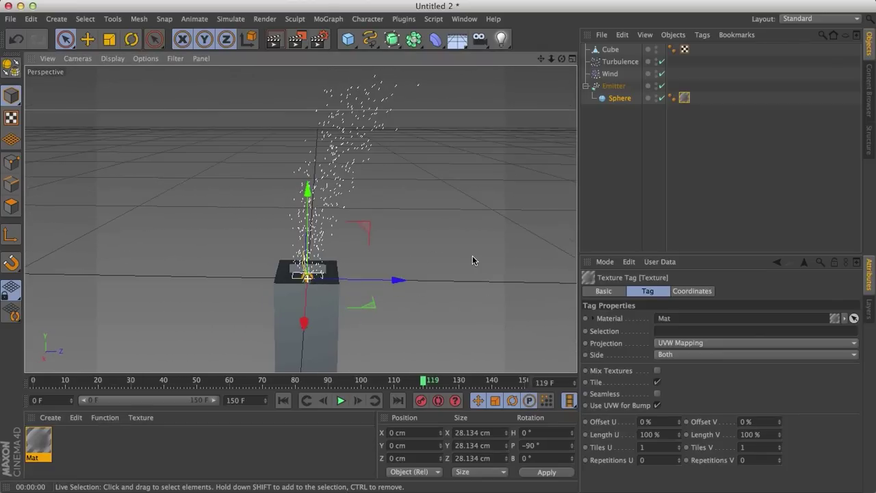
{"action": "key", "text": "super+r"}
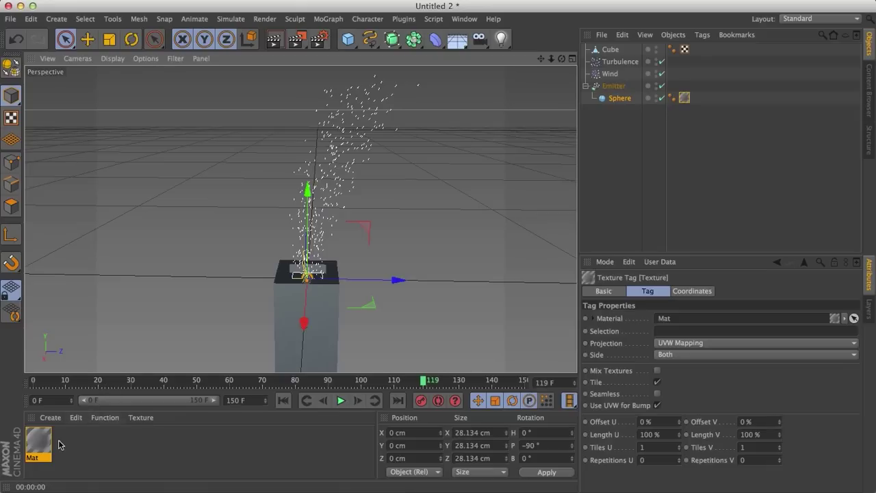
- Darken the smoke material's base colour to a deeper grey
{"action": "left_click", "coordinate": [36, 448]}
{"action": "left_click", "coordinate": [661, 294]}
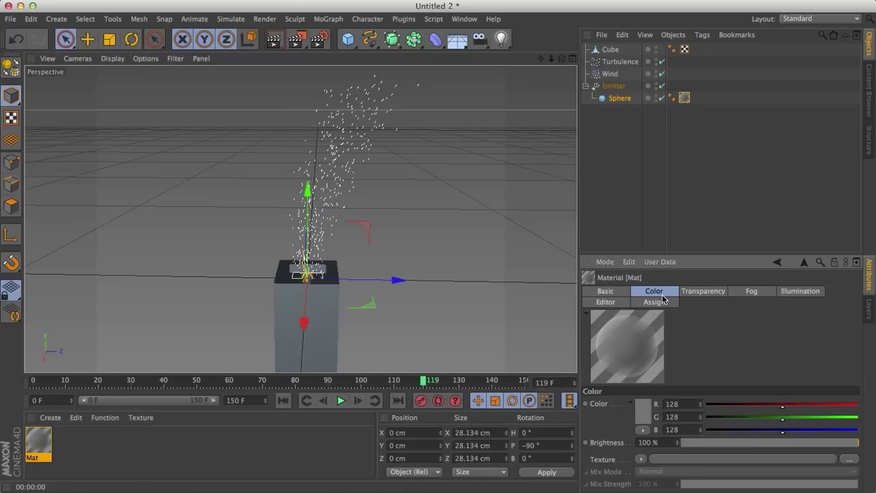
{"action": "left_click", "coordinate": [649, 414]}
{"action": "left_click_drag", "start_coordinate": [602, 419], "coordinate": [564, 421]}
{"action": "left_click", "coordinate": [666, 455]}
- Darken the smoke material's transparency colour to a deeper grey
{"action": "left_click", "coordinate": [690, 293]}
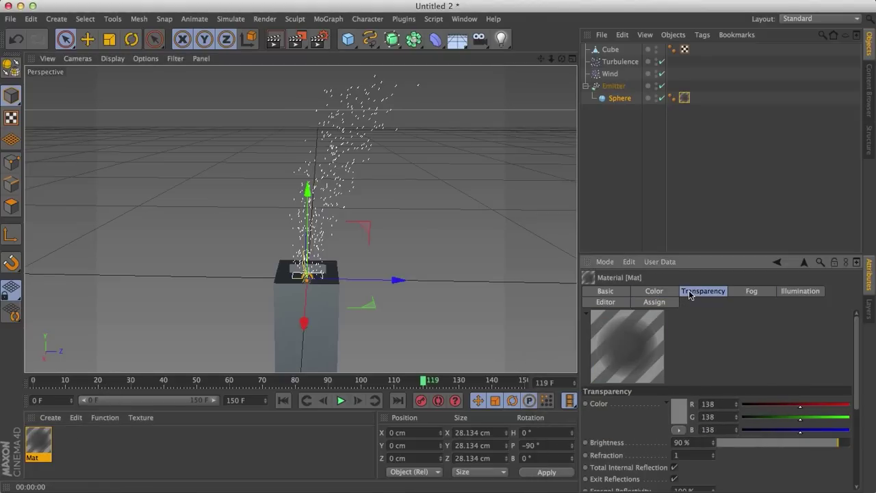
{"action": "left_click", "coordinate": [682, 420]}
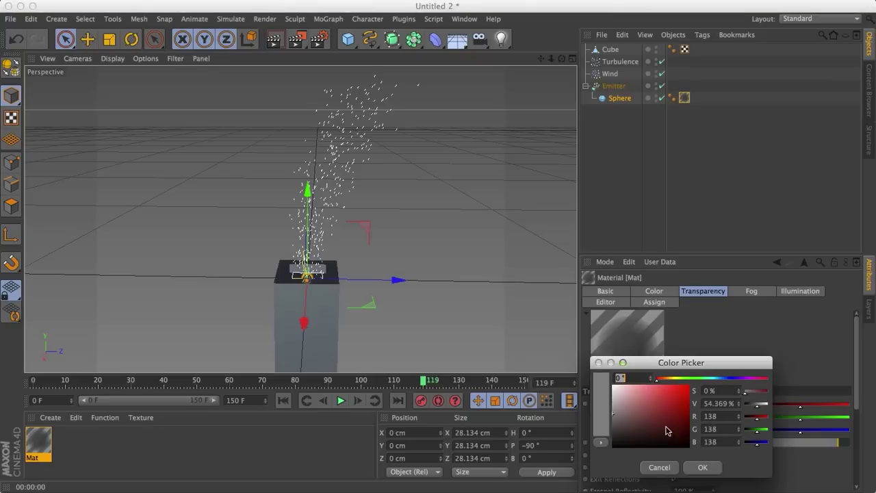
{"action": "left_click_drag", "start_coordinate": [665, 431], "coordinate": [600, 430]}
{"action": "left_click", "coordinate": [703, 467]}
- Darken the smoke material's fog colour to grey RGB 64 and render the view
{"action": "left_click", "coordinate": [738, 293]}
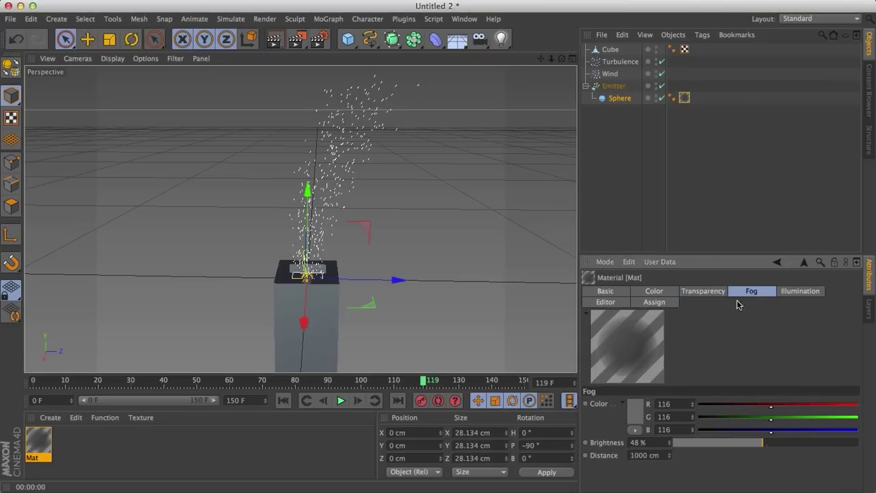
{"action": "left_click", "coordinate": [636, 404]}
{"action": "left_click_drag", "start_coordinate": [637, 404], "coordinate": [558, 419]}
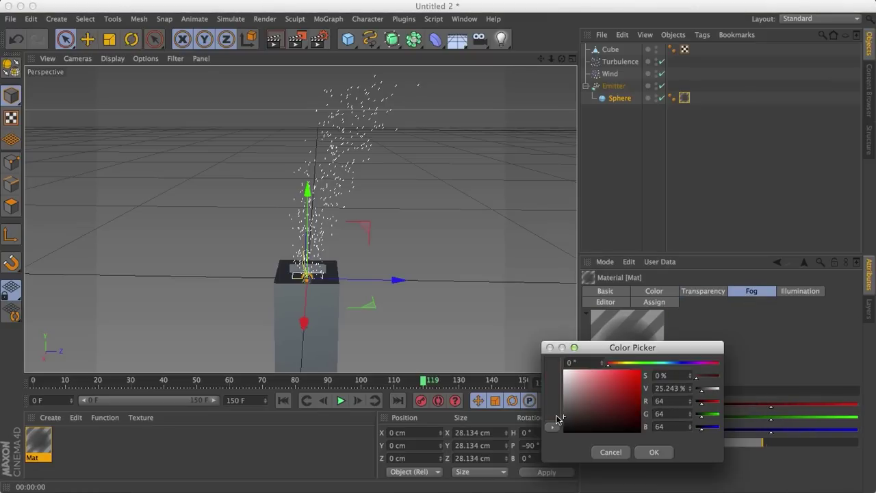
{"action": "left_click", "coordinate": [653, 452]}
{"action": "key", "text": "ctrl+r"}
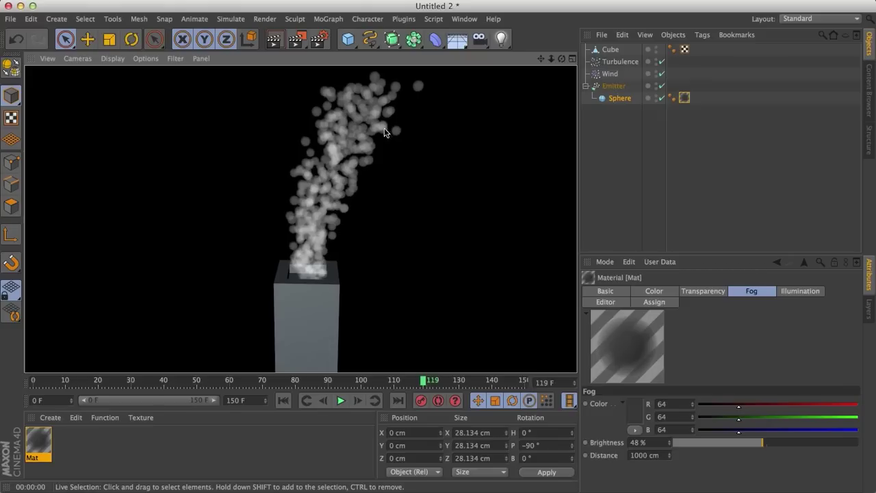
- Set the Emitter's editor and renderer birthrates to 300
{"action": "left_click", "coordinate": [612, 85]}
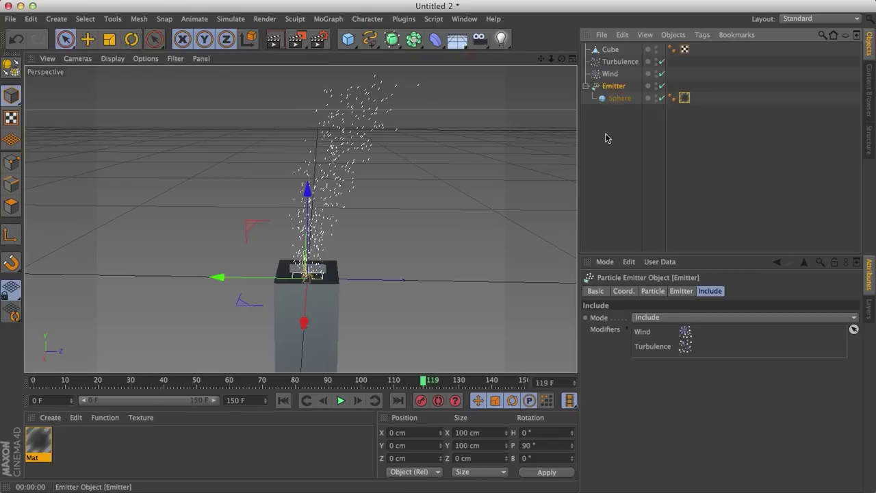
{"action": "left_click", "coordinate": [652, 291]}
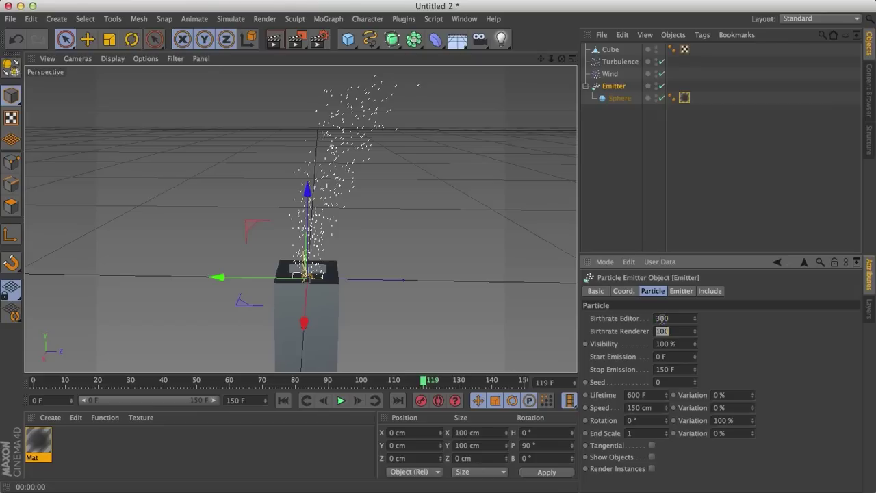
{"action": "type", "text": "30"}
- Play the animation to build up the denser particle stream and render the view
{"action": "left_click", "coordinate": [341, 401]}
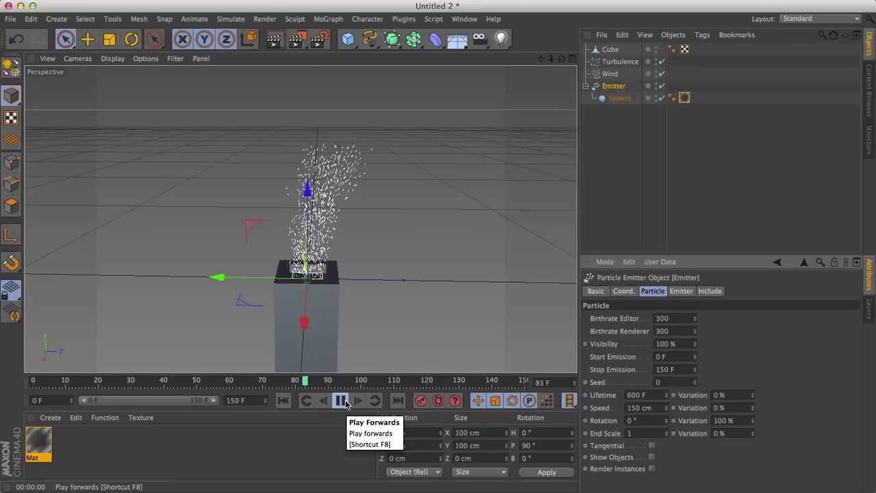
{"action": "left_click", "coordinate": [341, 401]}
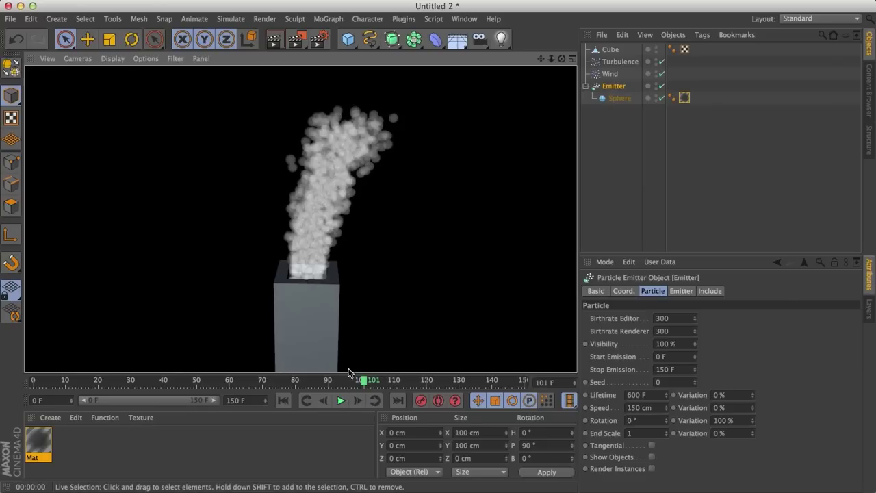
{"action": "left_click", "coordinate": [341, 401]}
{"action": "key", "text": "ctrl+r"}
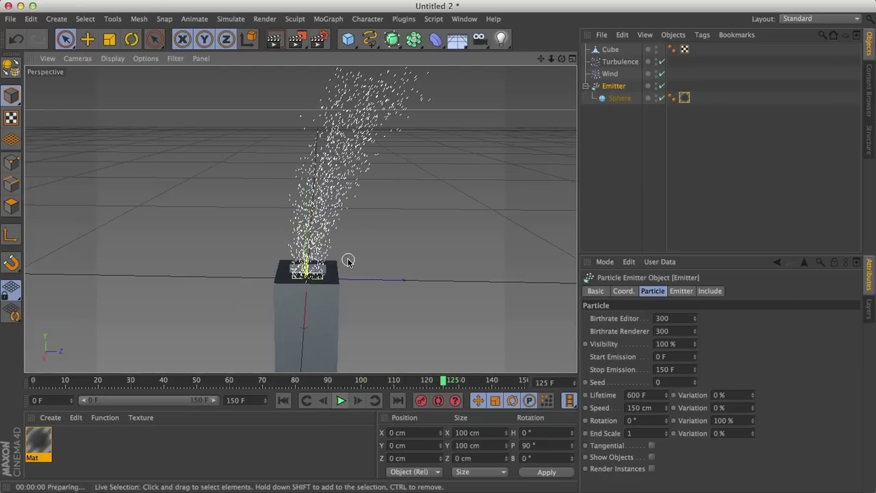
- Add a plane at the chimney opening, scaled to about 47 cm square and rotated 90° upright
{"action": "left_click_drag", "start_coordinate": [375, 195], "coordinate": [391, 221], "text": "alt"}
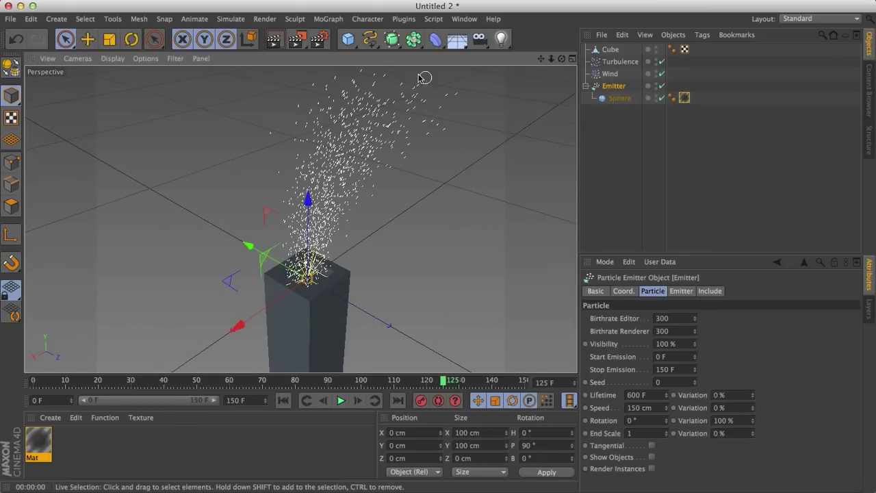
{"action": "left_click", "coordinate": [349, 42]}
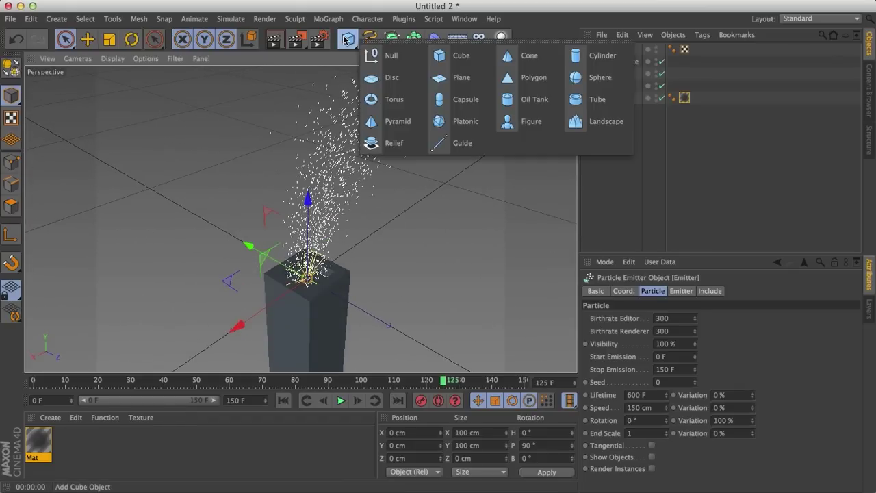
{"action": "left_click", "coordinate": [440, 78]}
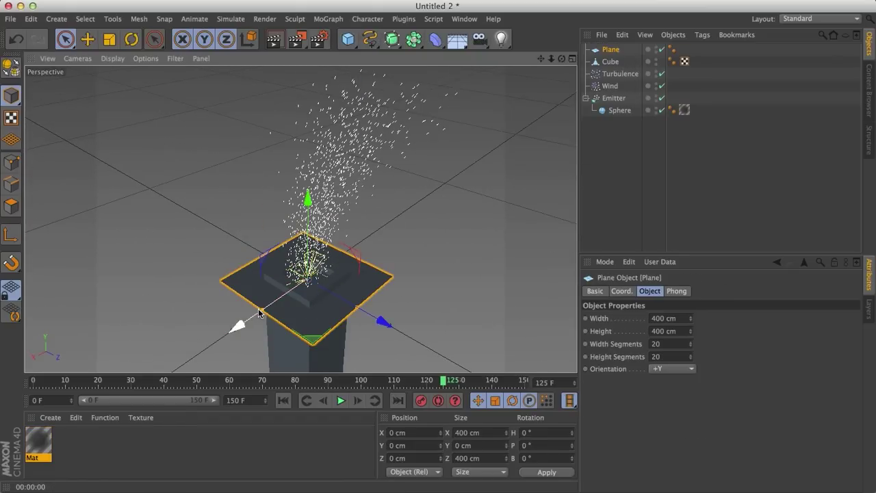
{"action": "key", "text": "t"}
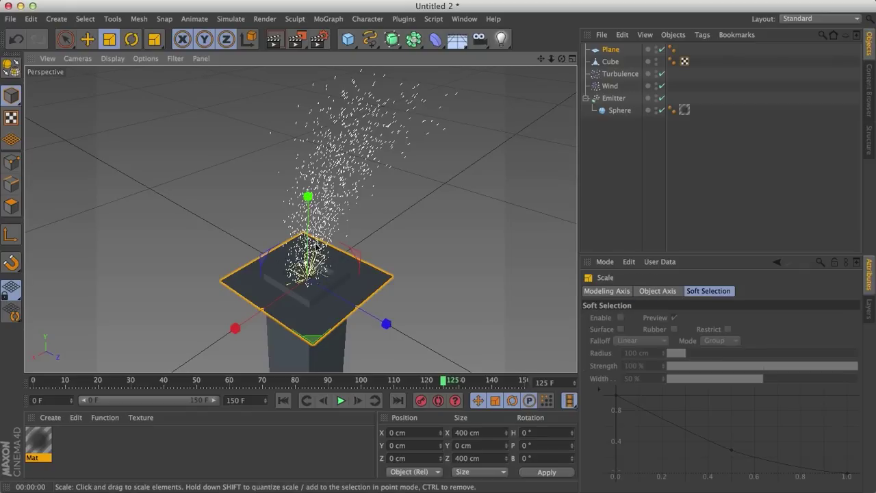
{"action": "left_click_drag", "start_coordinate": [312, 240], "coordinate": [306, 274]}
{"action": "key", "text": "r"}
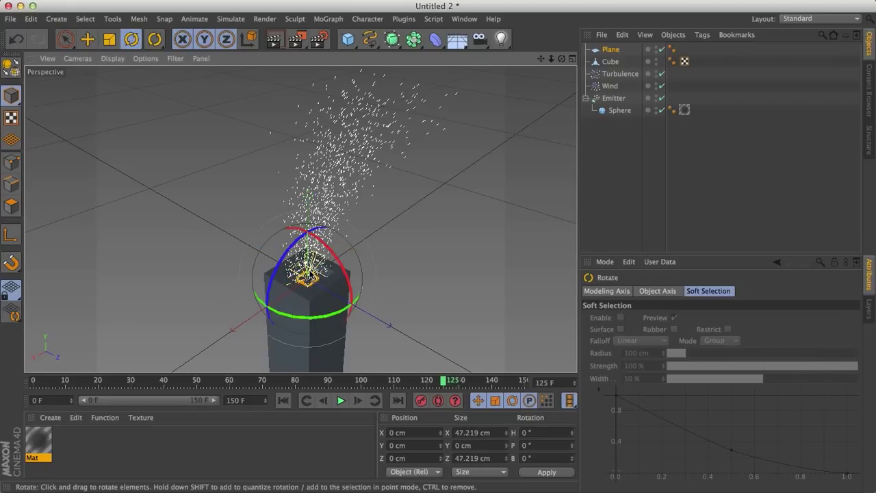
{"action": "left_click_drag", "start_coordinate": [302, 233], "coordinate": [252, 347]}
- Nest the plane under the Emitter in place of the sphere and apply the Mat material to it
{"action": "left_click_drag", "start_coordinate": [608, 48], "coordinate": [620, 108]}
{"action": "left_click", "coordinate": [617, 110]}
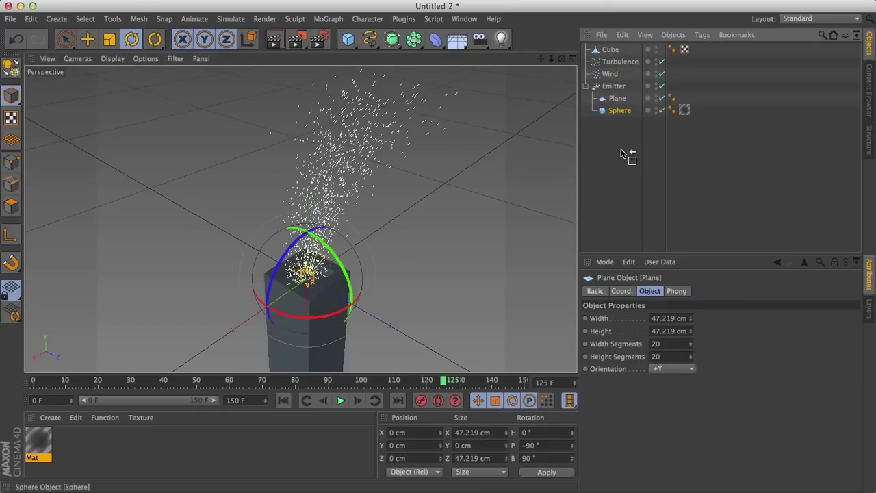
{"action": "left_click_drag", "start_coordinate": [41, 448], "coordinate": [620, 99]}
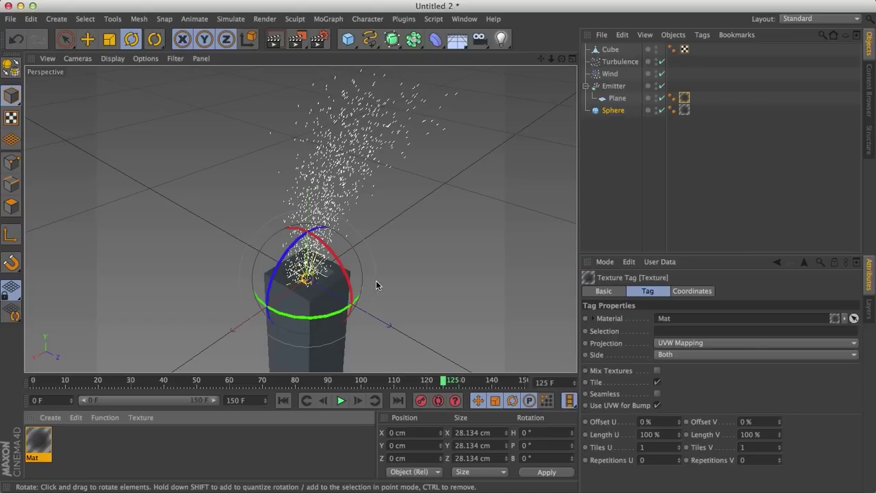
- Render the chimney from two viewing angles to examine the smoke made of planes
{"action": "left_click_drag", "start_coordinate": [376, 282], "coordinate": [414, 254], "text": "alt"}
{"action": "key", "text": "super+r"}
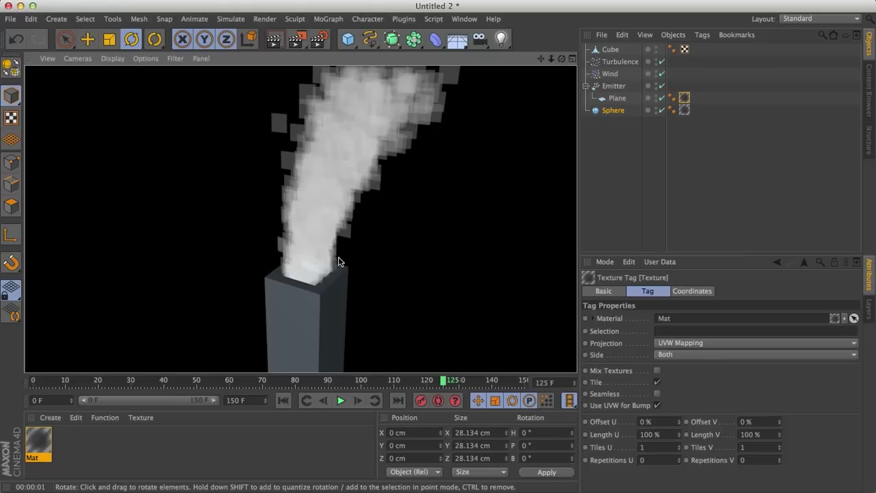
{"action": "left_click_drag", "start_coordinate": [335, 287], "coordinate": [391, 258], "text": "alt"}
{"action": "key", "text": "super+r"}
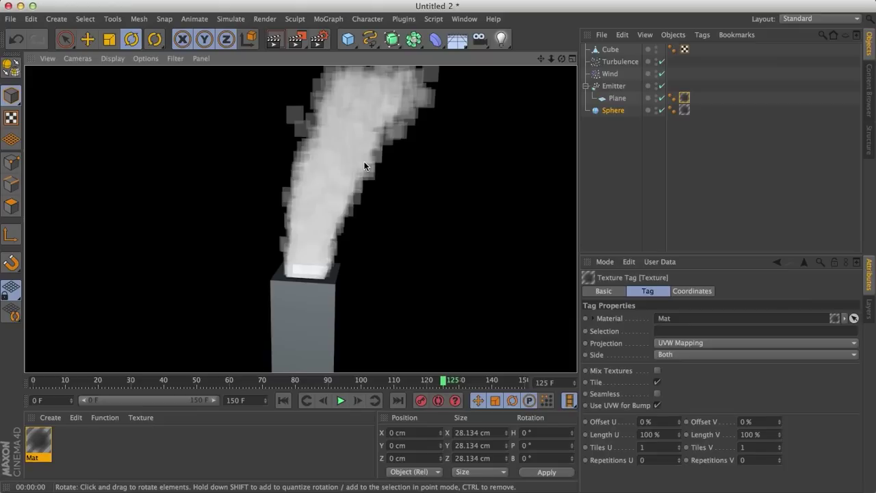
- Move the sphere back under the Emitter together with the plane and render the view
{"action": "scroll", "coordinate": [364, 161], "scroll_direction": "down", "scroll_amount": 5}
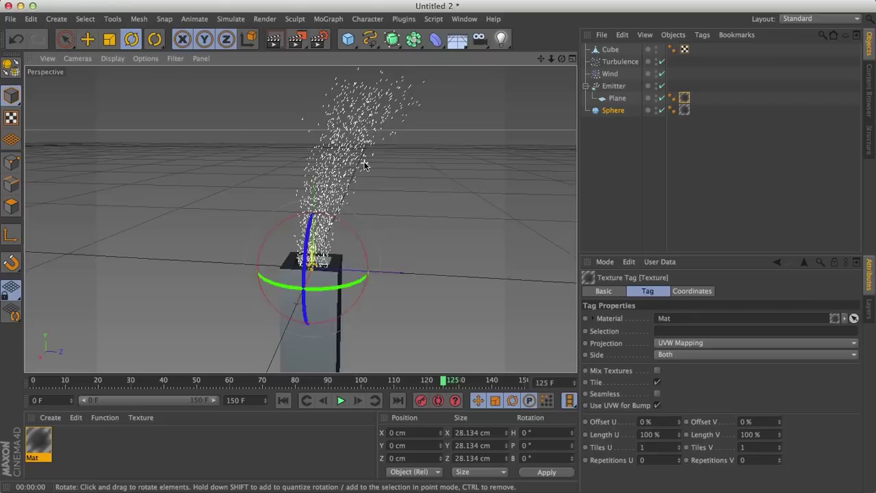
{"action": "left_click_drag", "start_coordinate": [364, 210], "coordinate": [469, 216], "text": "alt"}
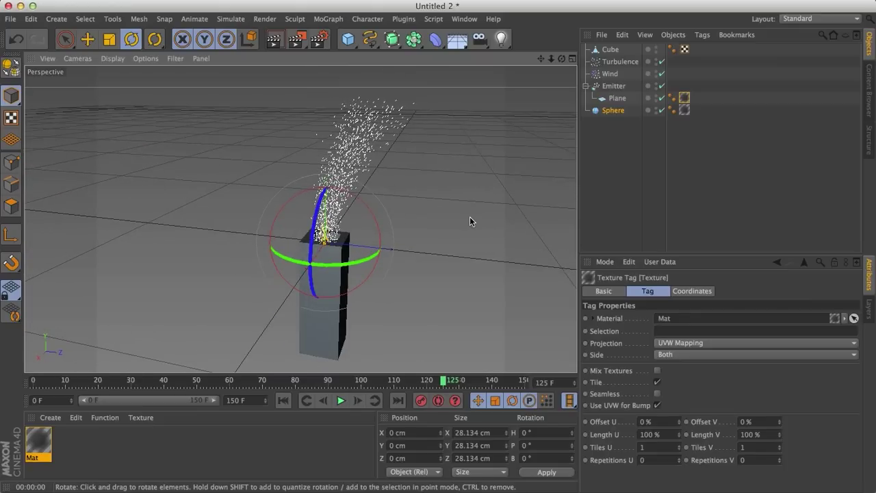
{"action": "left_click_drag", "start_coordinate": [612, 112], "coordinate": [615, 96]}
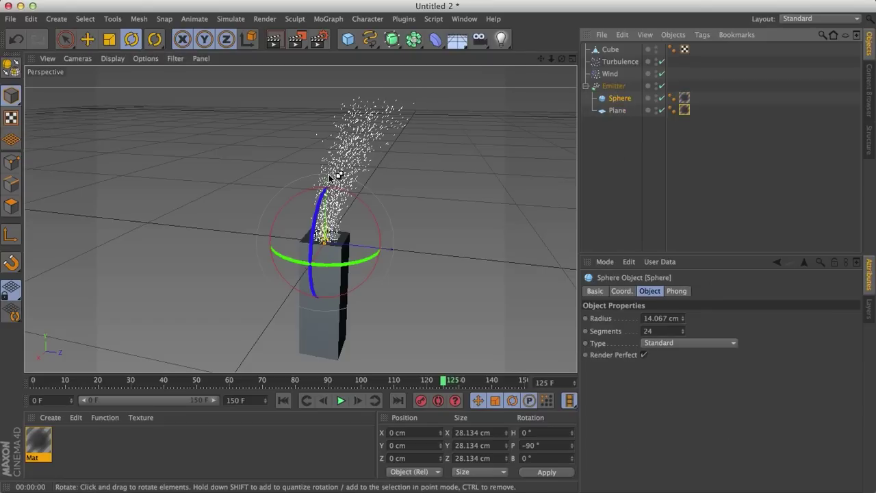
{"action": "key", "text": "ctrl+r"}
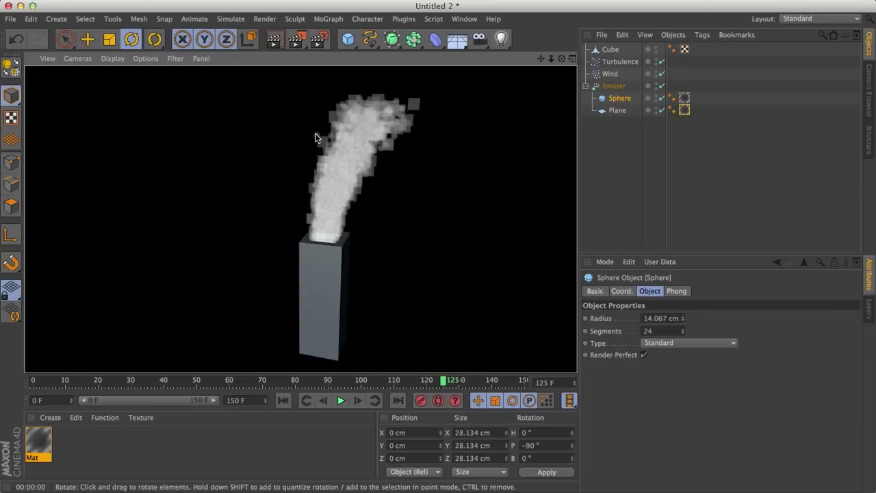
- Try a Figure object as an emitted particle under the Emitter, render it, and delete the figure
{"action": "left_click", "coordinate": [348, 39]}
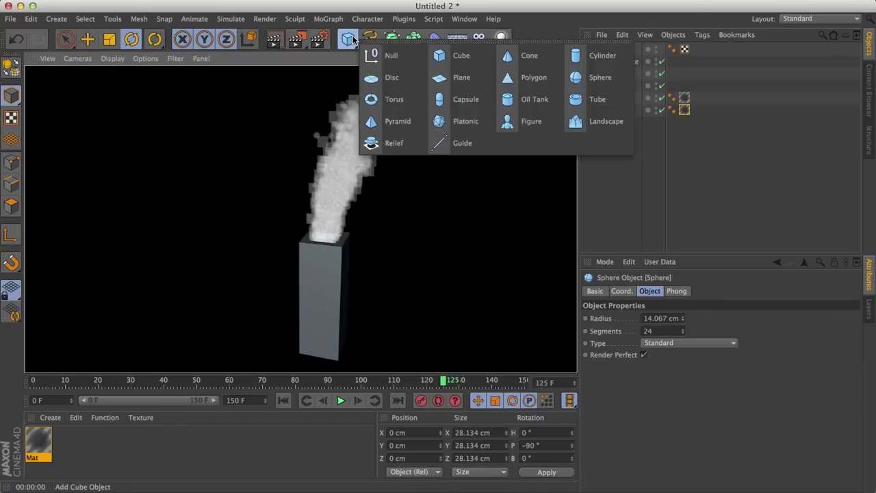
{"action": "left_click", "coordinate": [507, 122]}
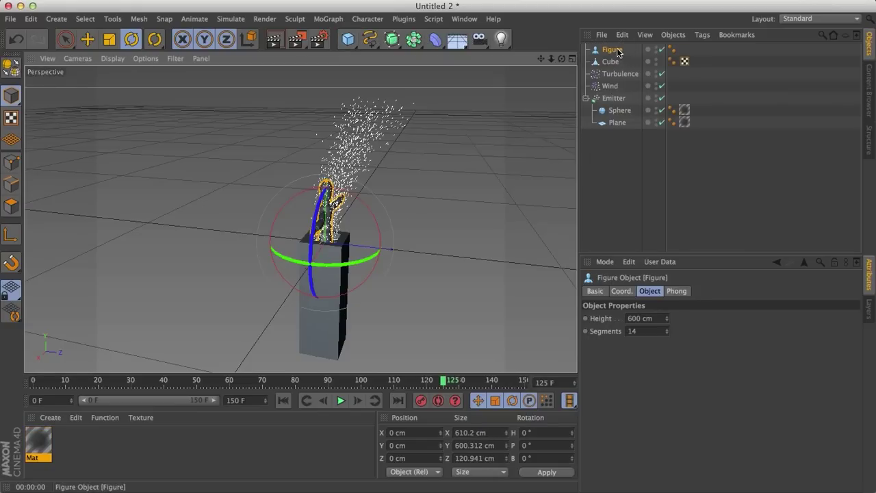
{"action": "left_click_drag", "start_coordinate": [618, 52], "coordinate": [619, 101]}
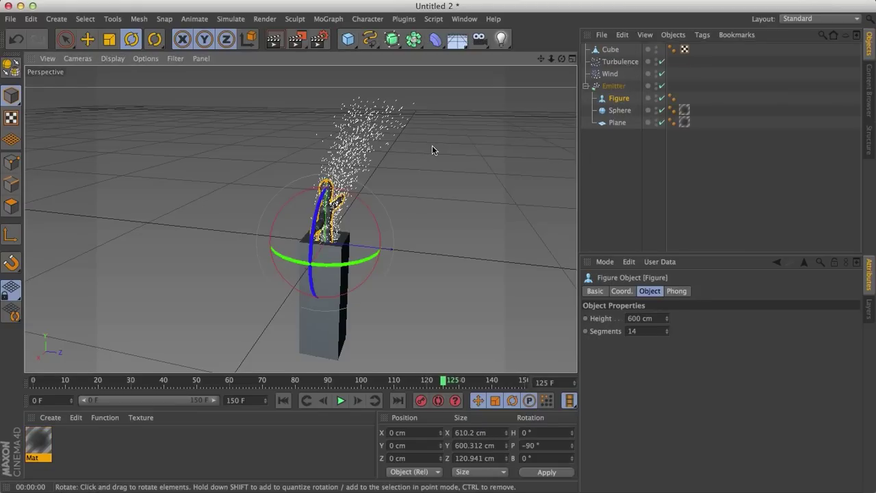
{"action": "key", "text": "super+r"}
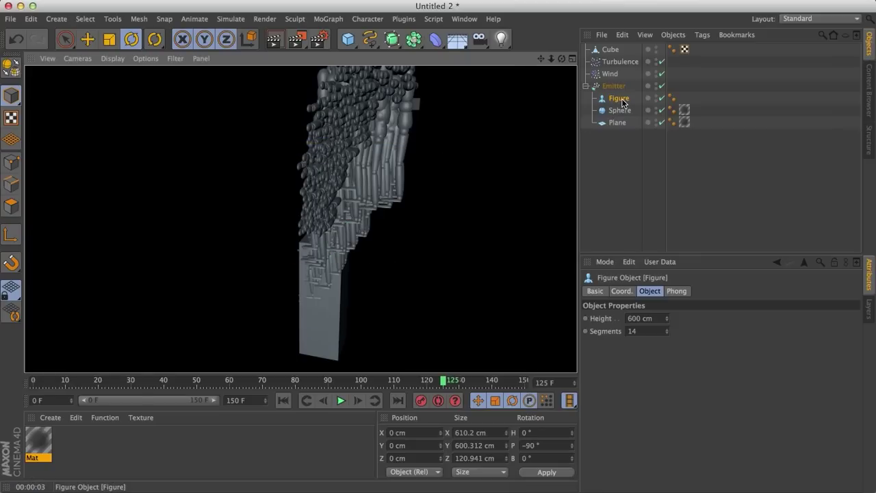
{"action": "key", "text": "Delete"}
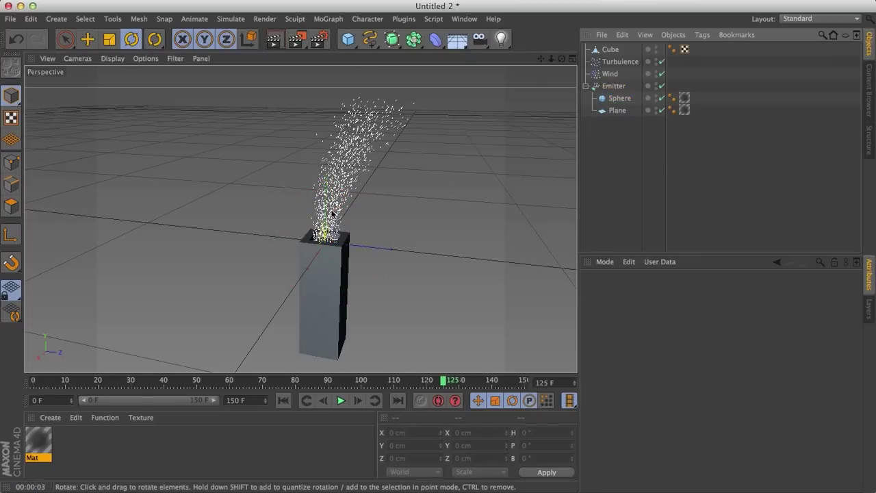
- Render a closer view of the chimney to examine the mixed sphere and plane smoke
{"action": "left_click_drag", "start_coordinate": [332, 214], "coordinate": [334, 253], "text": "alt"}
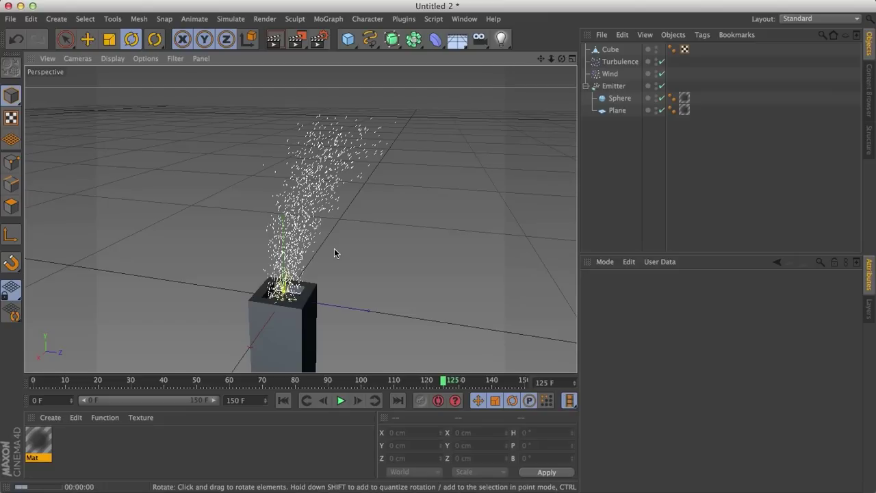
{"action": "key", "text": "ctrl+r"}
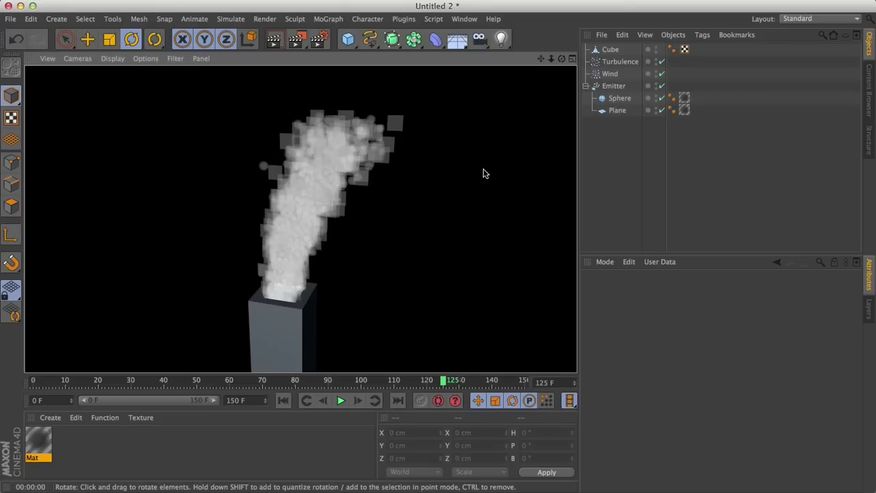
{"action": "left_click", "coordinate": [231, 19]}
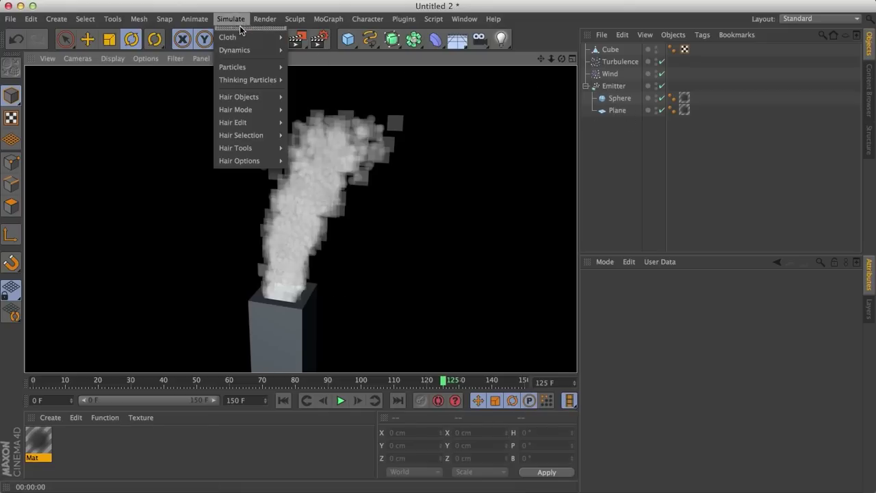
{"action": "mouse_move", "coordinate": [239, 65]}
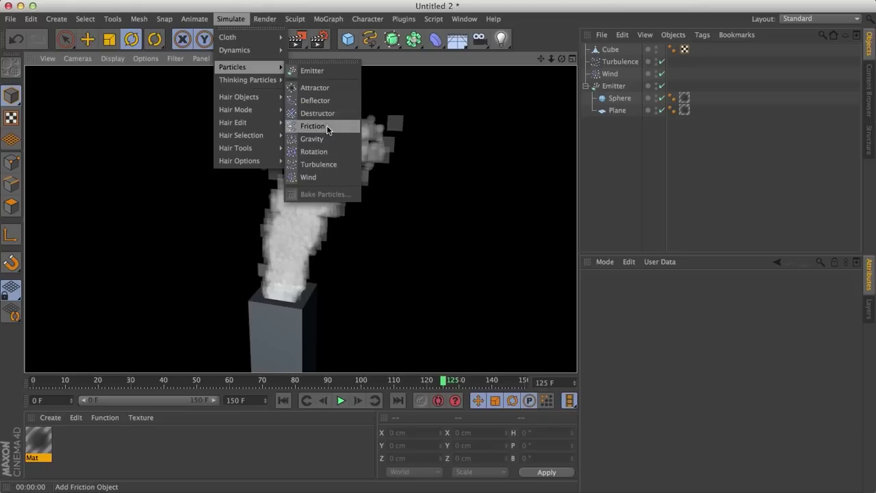
{"action": "left_click", "coordinate": [236, 21]}
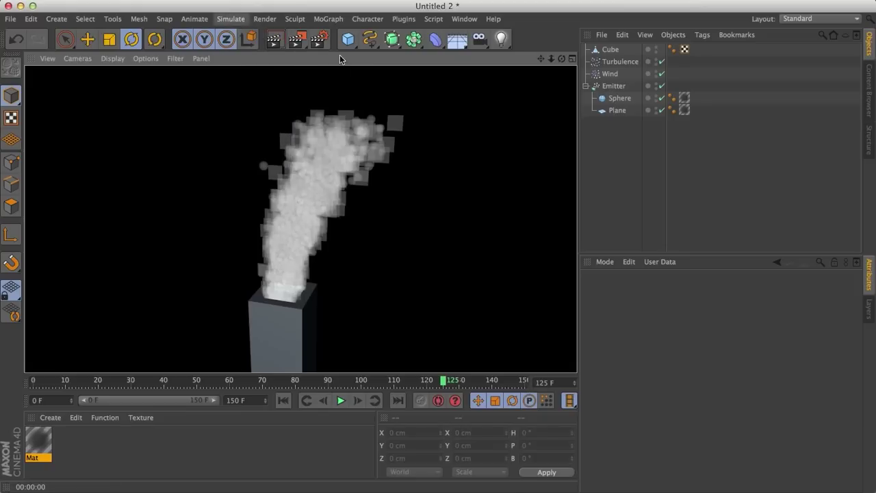